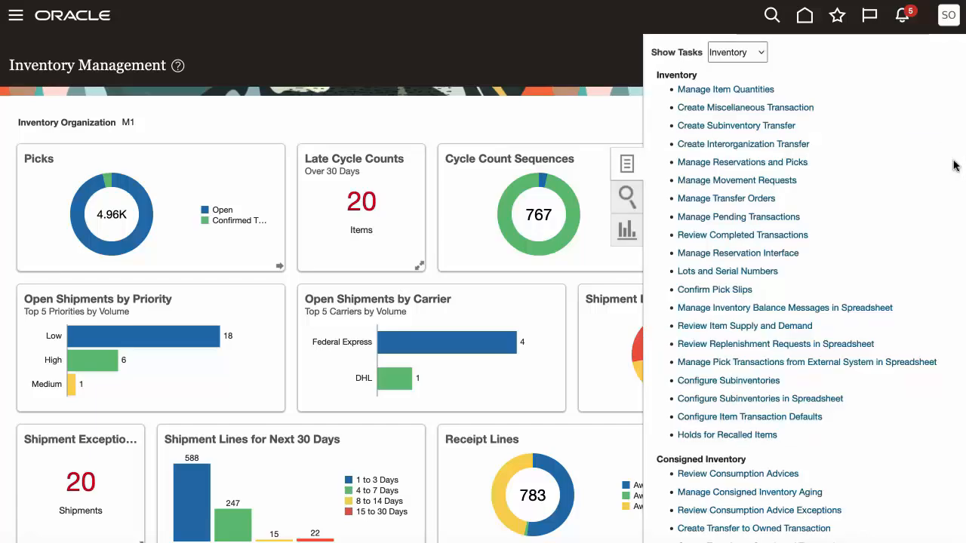
# Open Manage Transfer Orders and search by the transfer order number with Line Status set to Closed
pyautogui.click(726, 199)
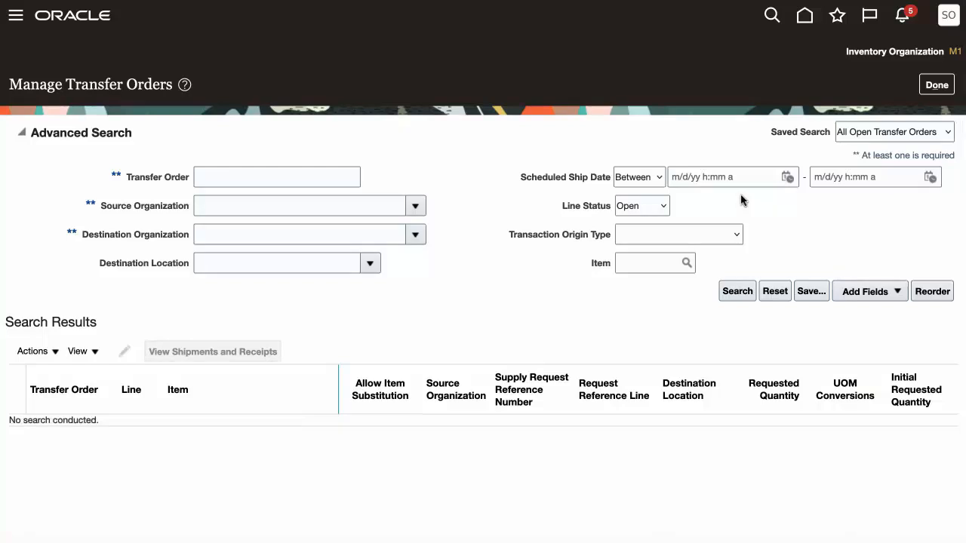
pyautogui.click(662, 208)
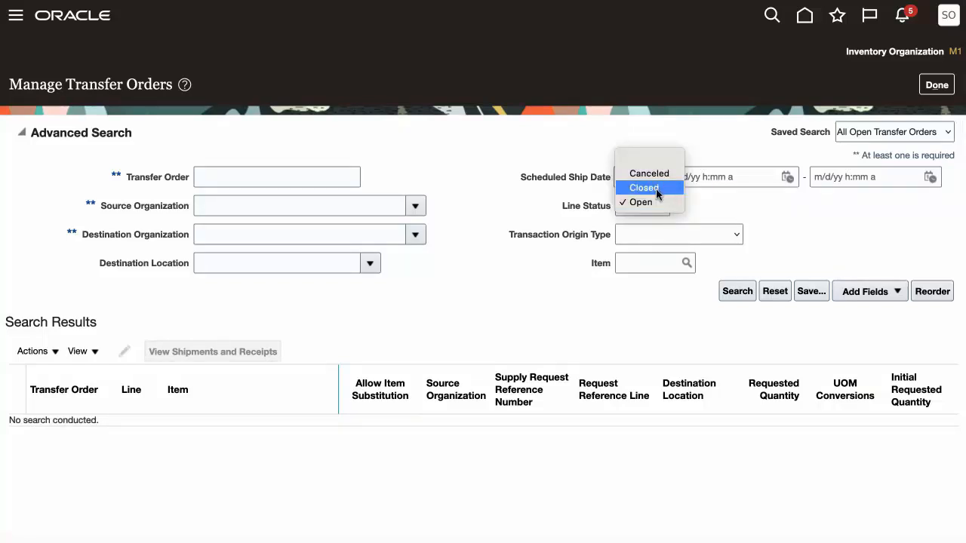
pyautogui.click(656, 188)
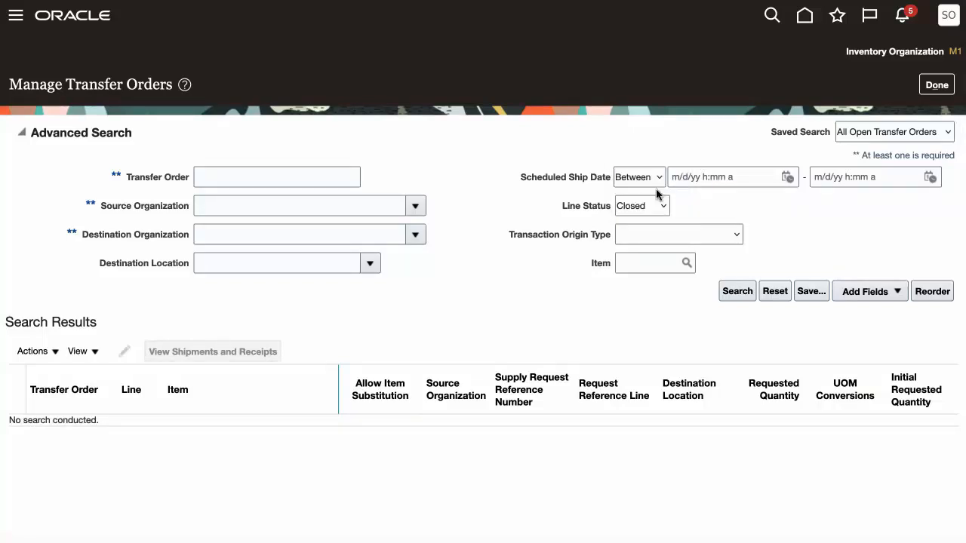
pyautogui.click(241, 179)
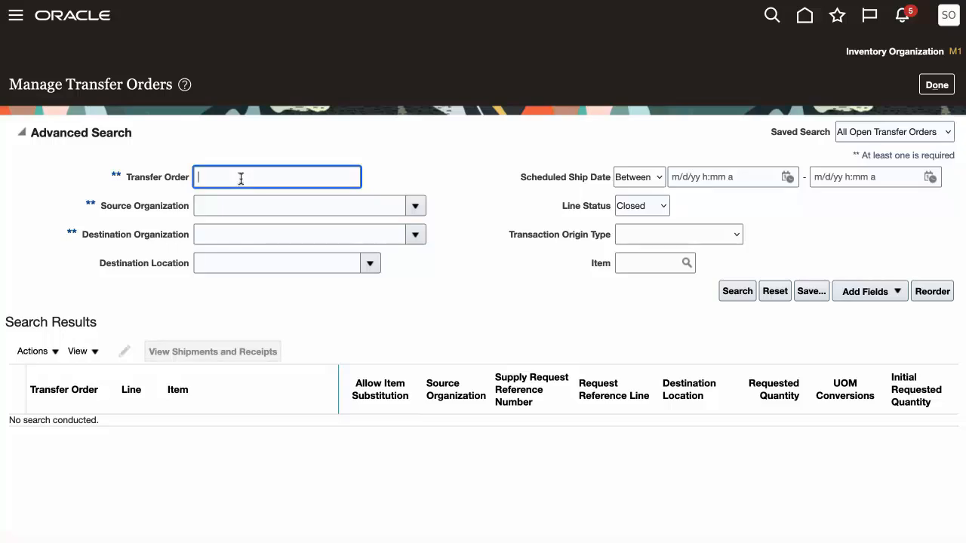
pyautogui.write('43')
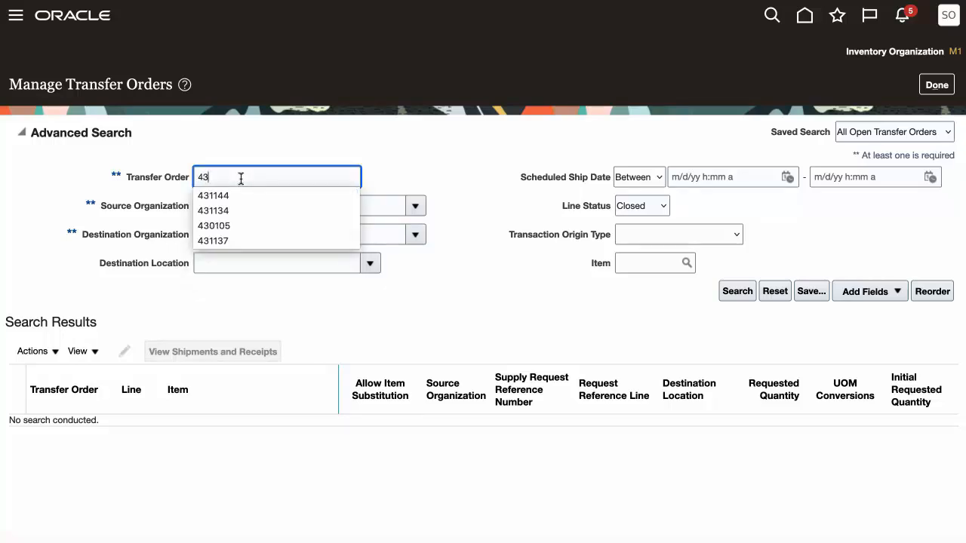
pyautogui.write('1144')
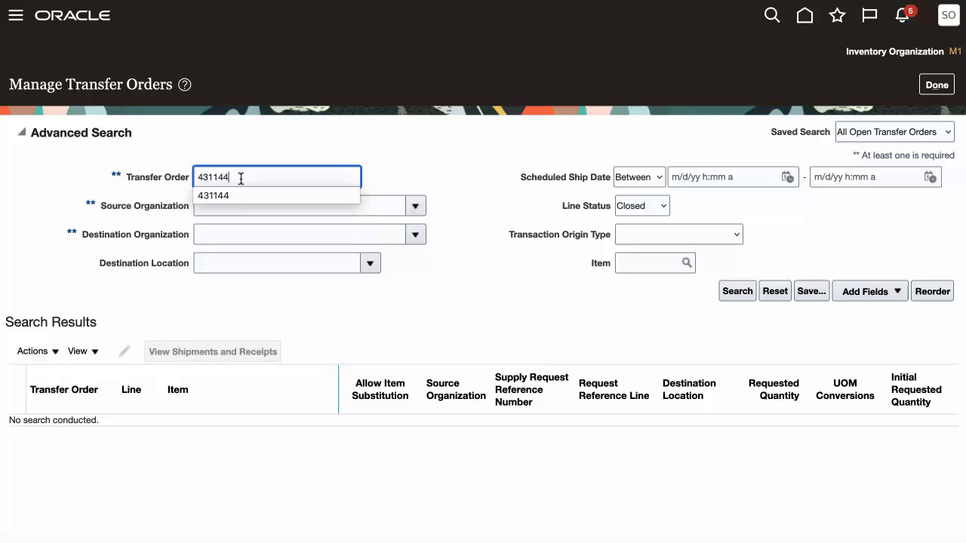
pyautogui.press('Tab')
pyautogui.click(736, 292)
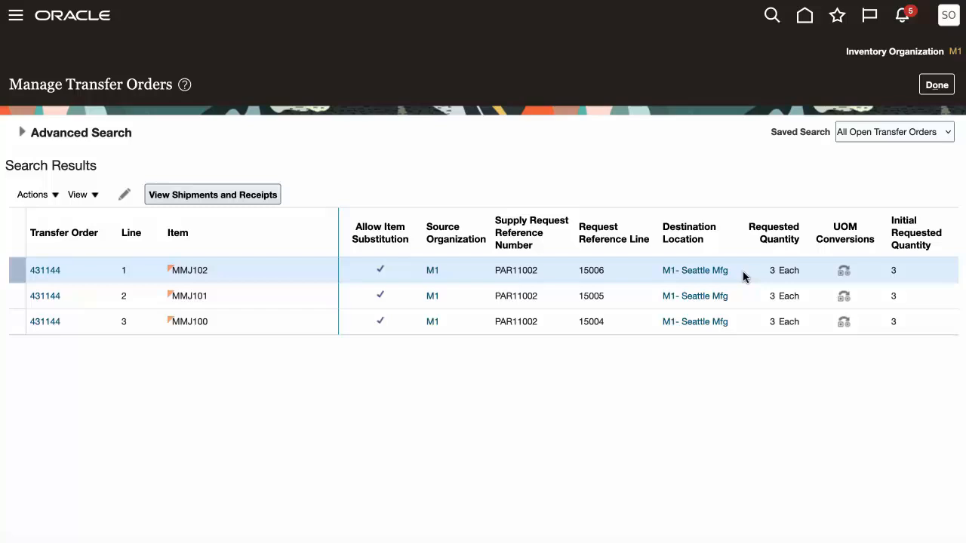
# Examine the found transfer order's statuses and its lines' subinventories, quantities and item descriptions, and leave without making changes
pyautogui.hscroll(5, 744, 277)
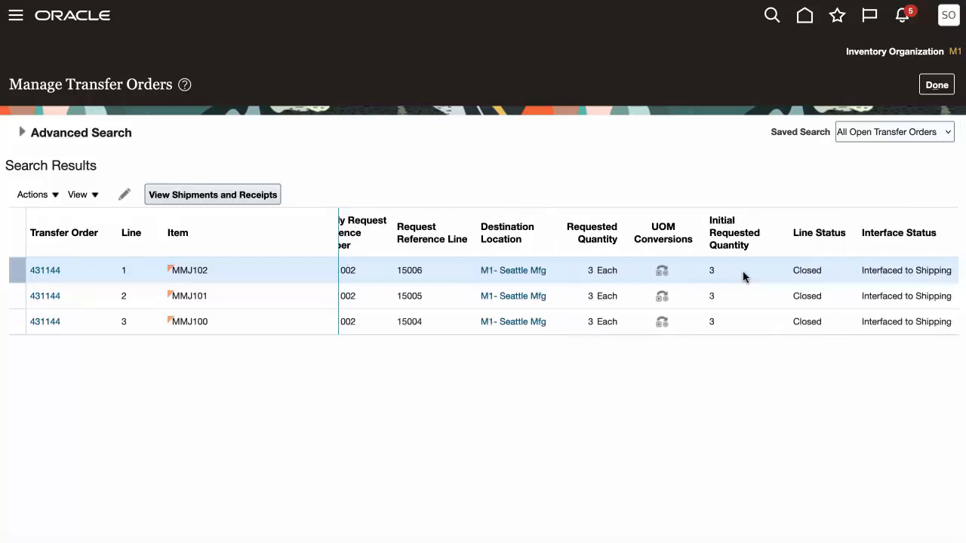
pyautogui.hscroll(3, 743, 277)
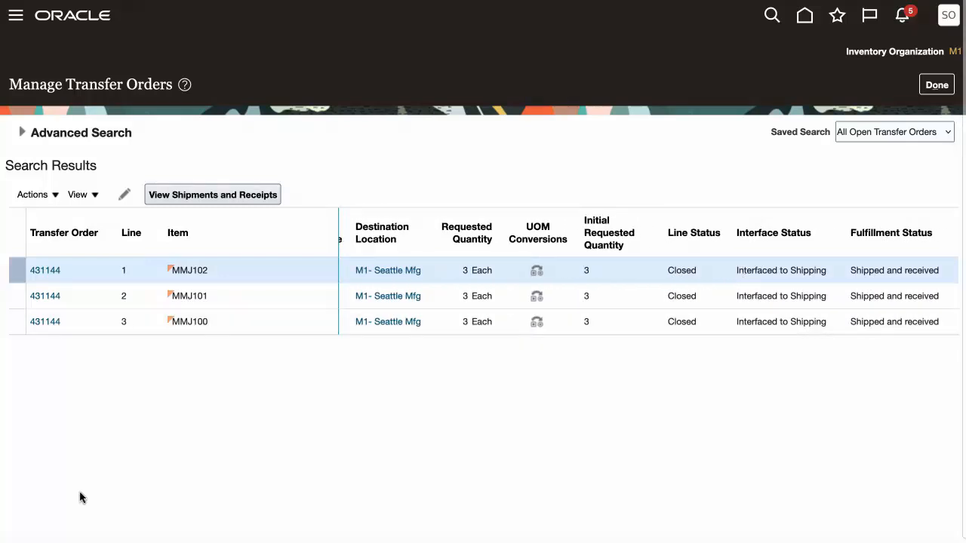
pyautogui.click(47, 270)
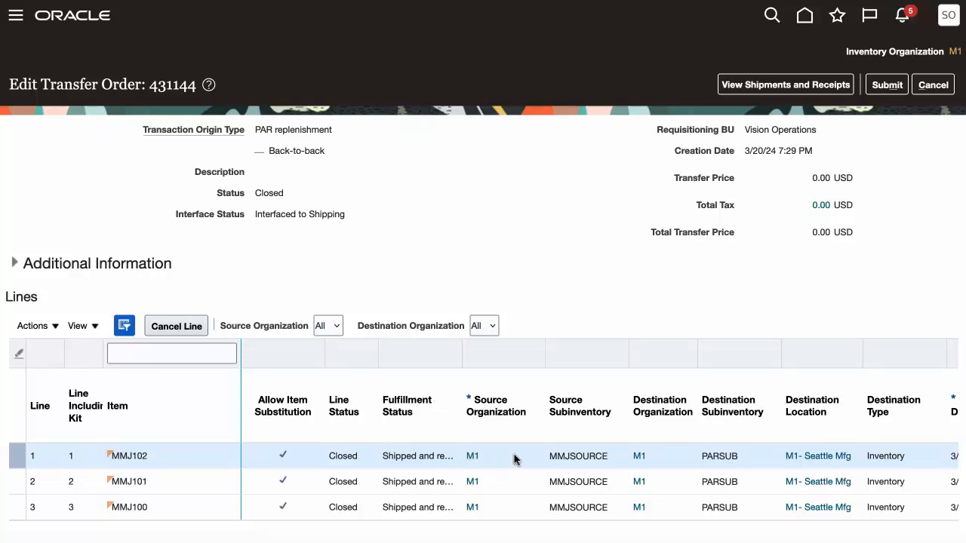
pyautogui.hscroll(4, 514, 459)
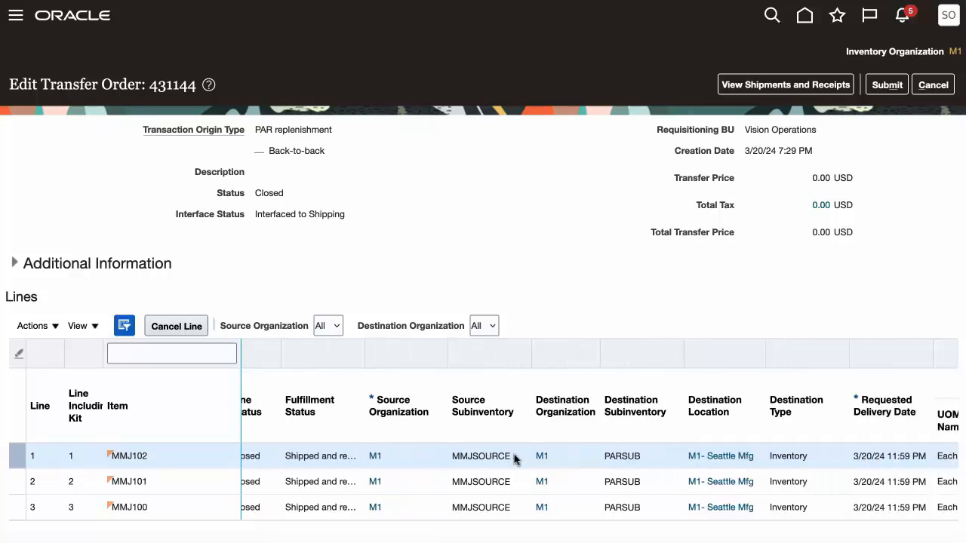
pyautogui.hscroll(2, 514, 454)
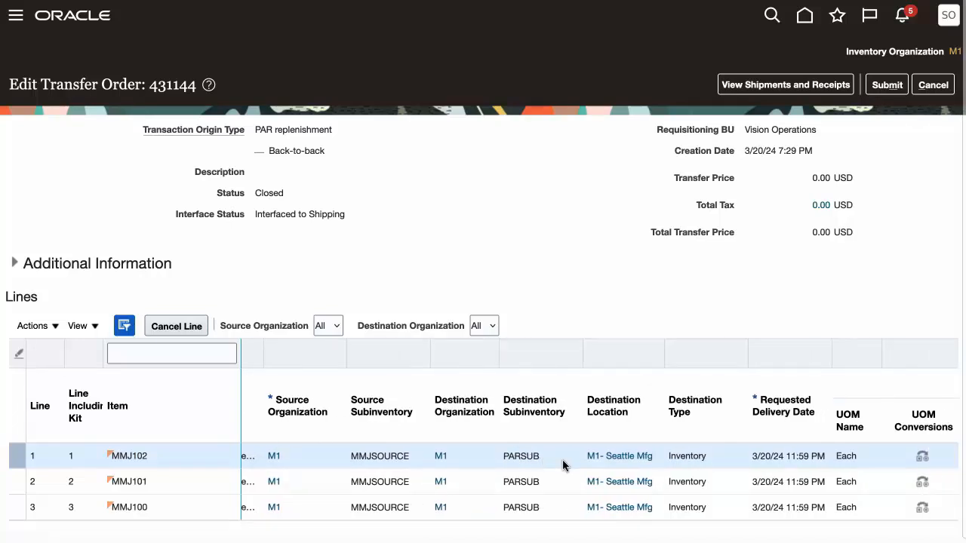
pyautogui.hscroll(8, 562, 465)
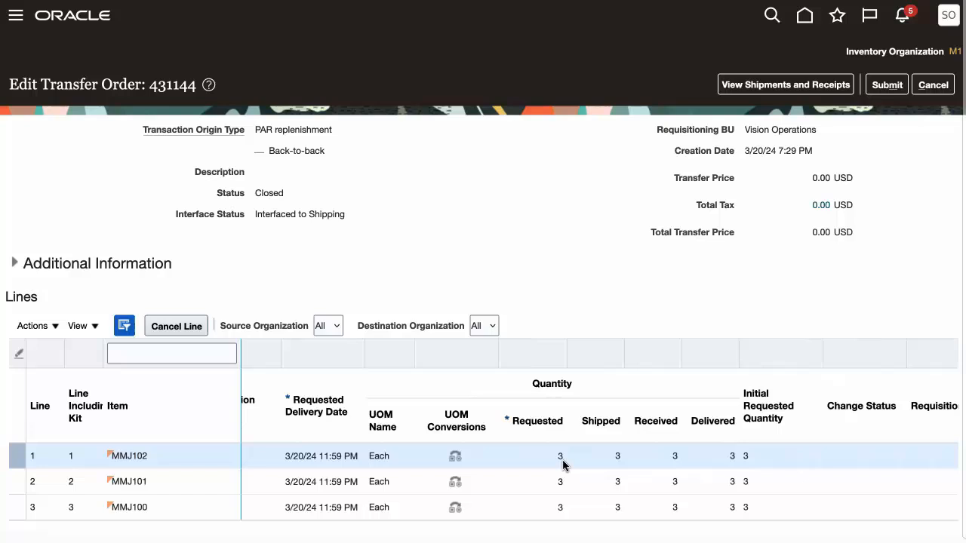
pyautogui.hscroll(1, 563, 466)
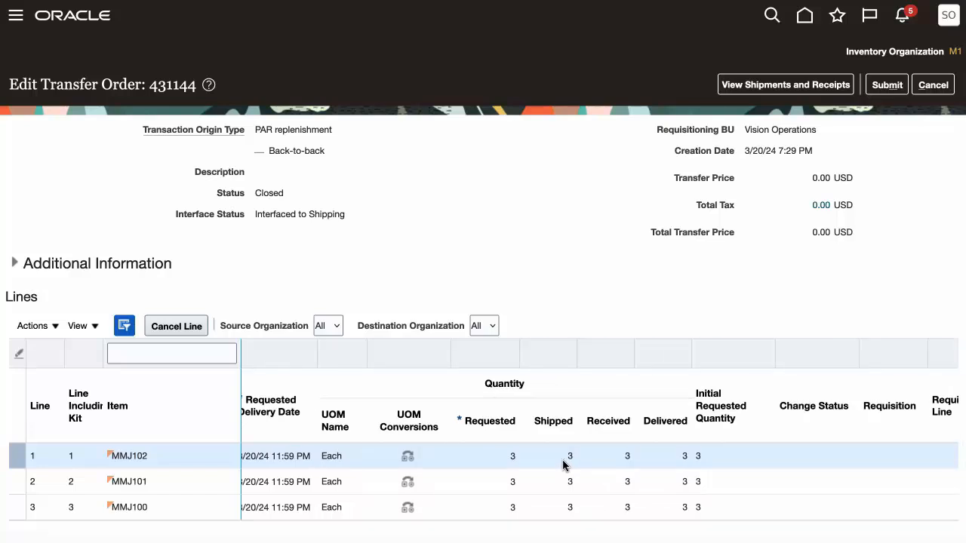
pyautogui.hscroll(12, 563, 465)
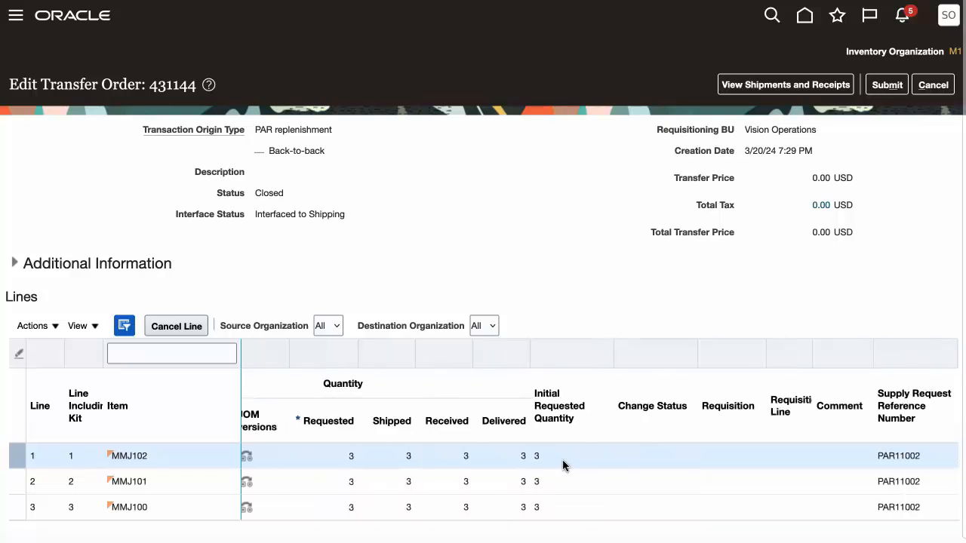
pyautogui.hscroll(3, 563, 465)
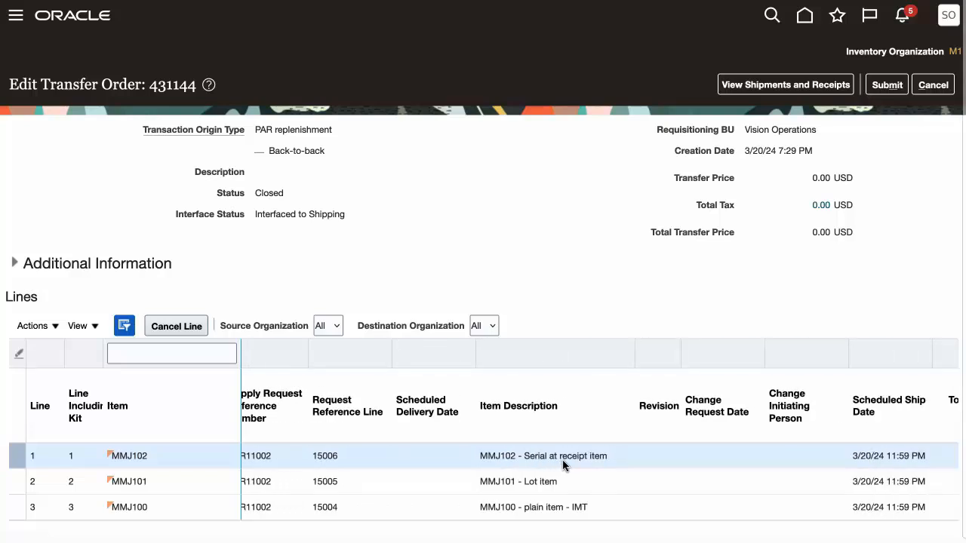
pyautogui.hscroll(-1, 562, 465)
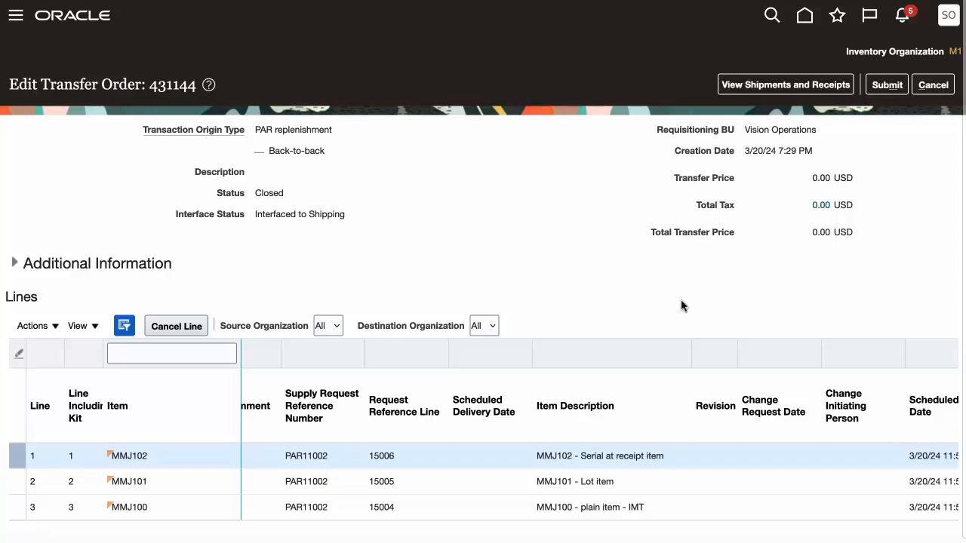
pyautogui.click(932, 88)
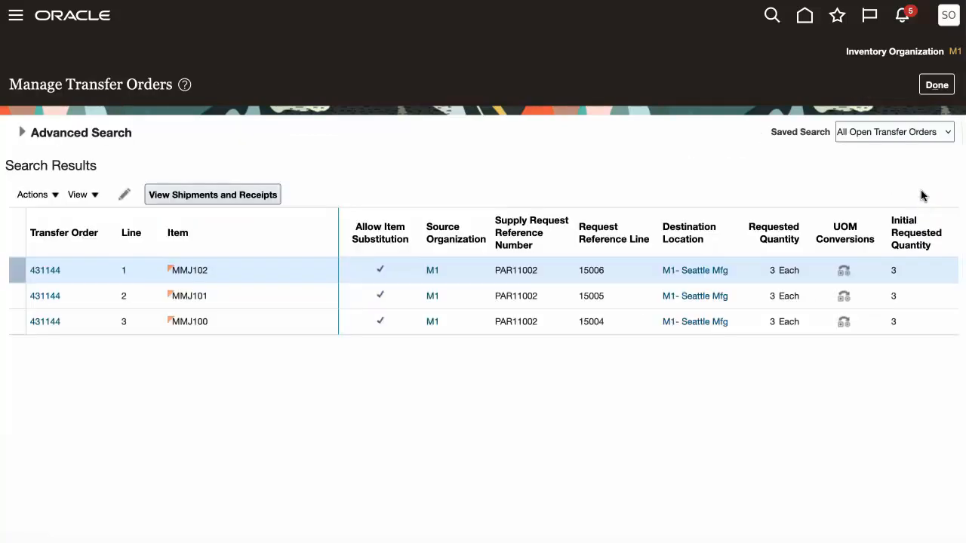
pyautogui.click(938, 89)
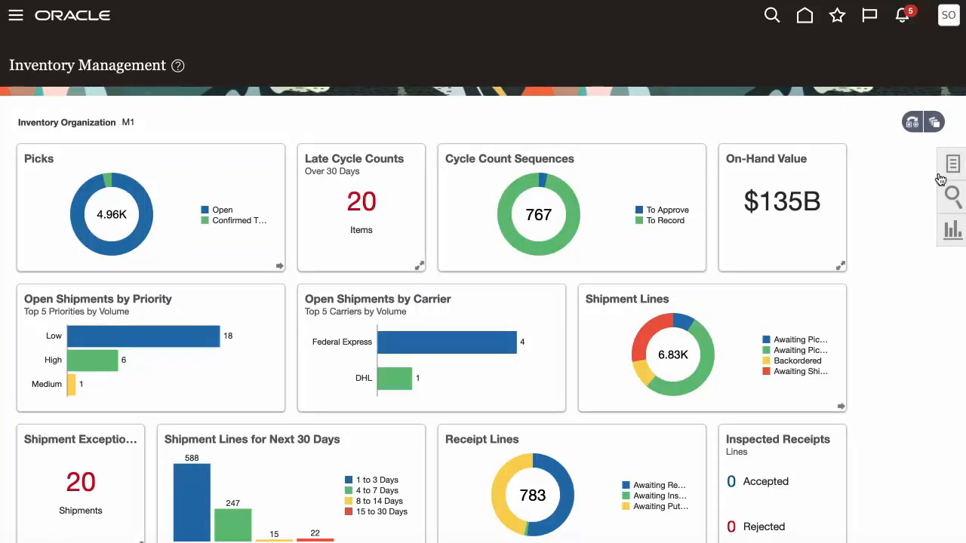
# Show the Receipts tasks for Inventory Management and open Return Receipts
pyautogui.click(952, 166)
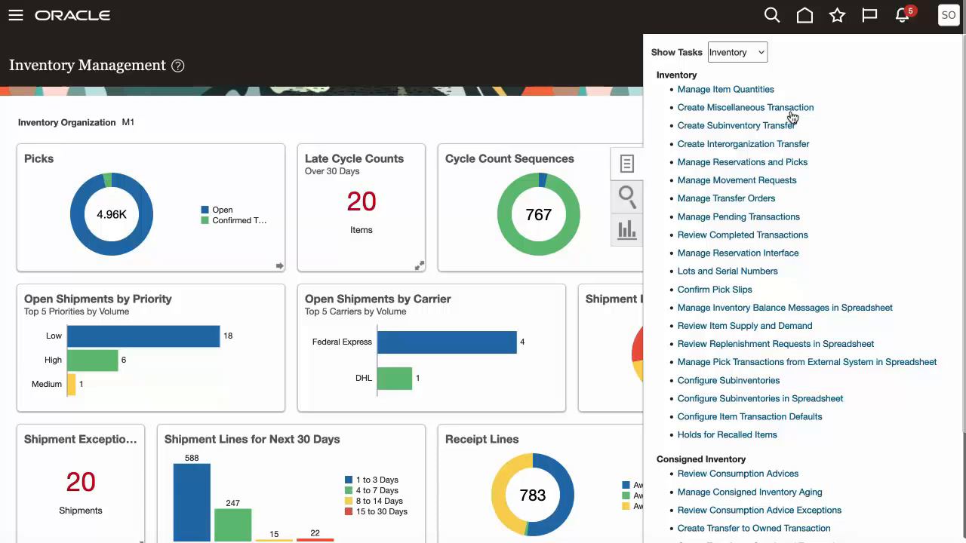
pyautogui.click(763, 54)
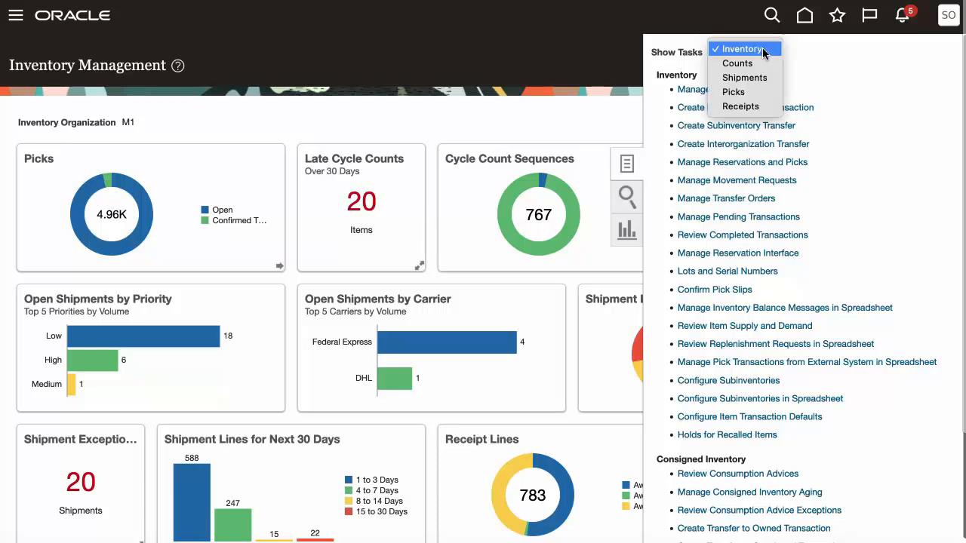
pyautogui.click(747, 106)
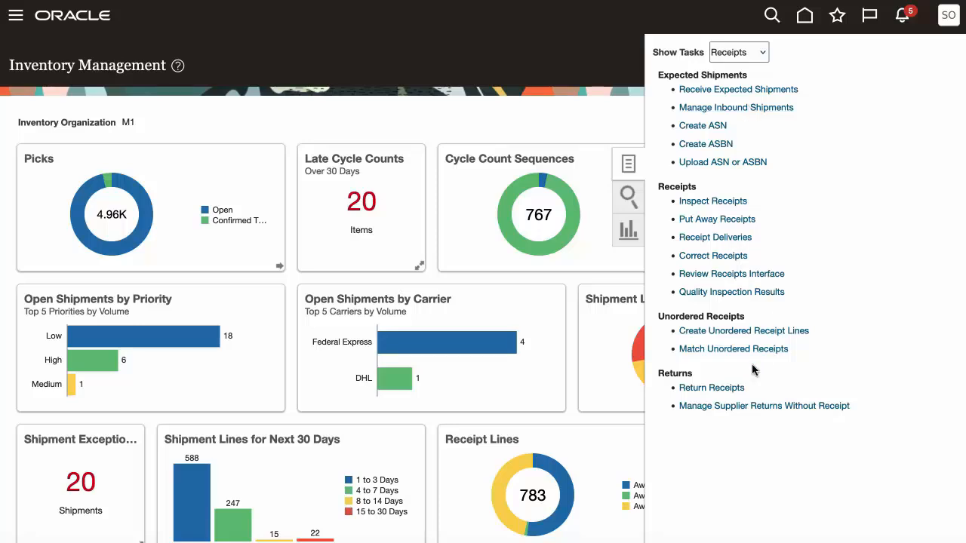
pyautogui.click(722, 390)
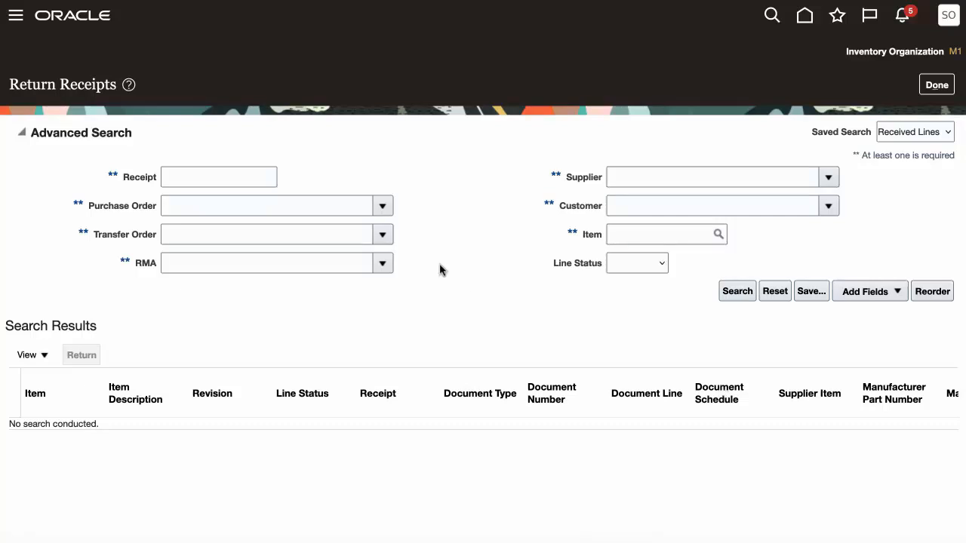
# Search the receipts available for return by the same transfer order number
pyautogui.click(262, 237)
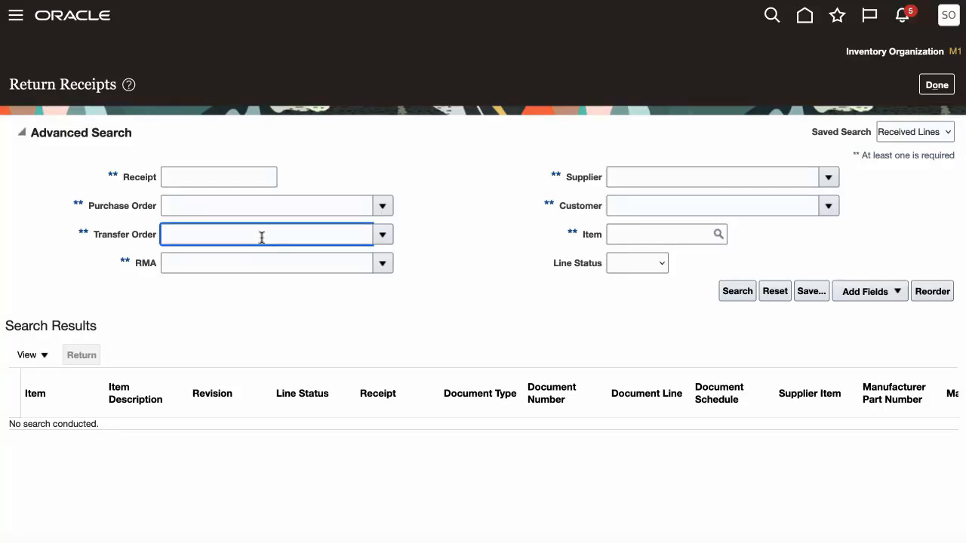
pyautogui.write('43')
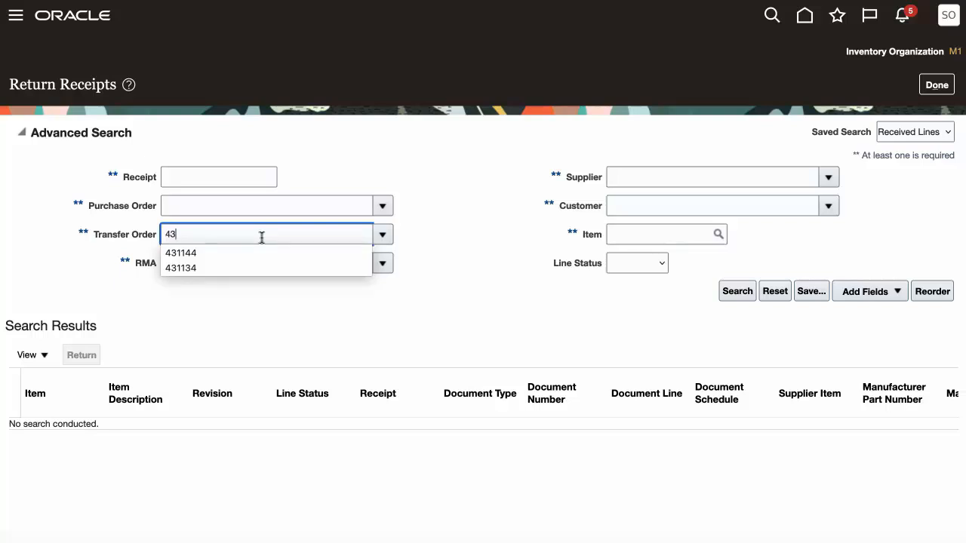
pyautogui.write('1144')
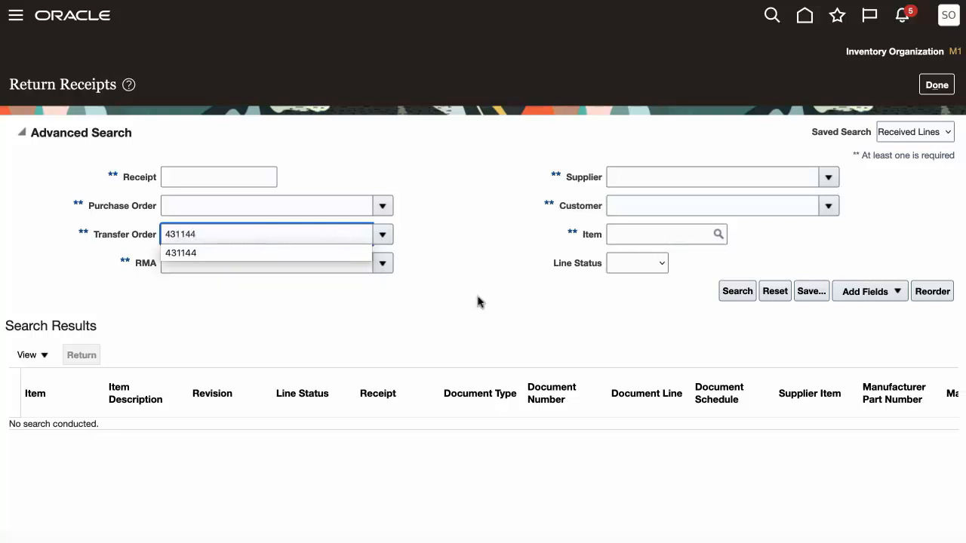
pyautogui.click(731, 293)
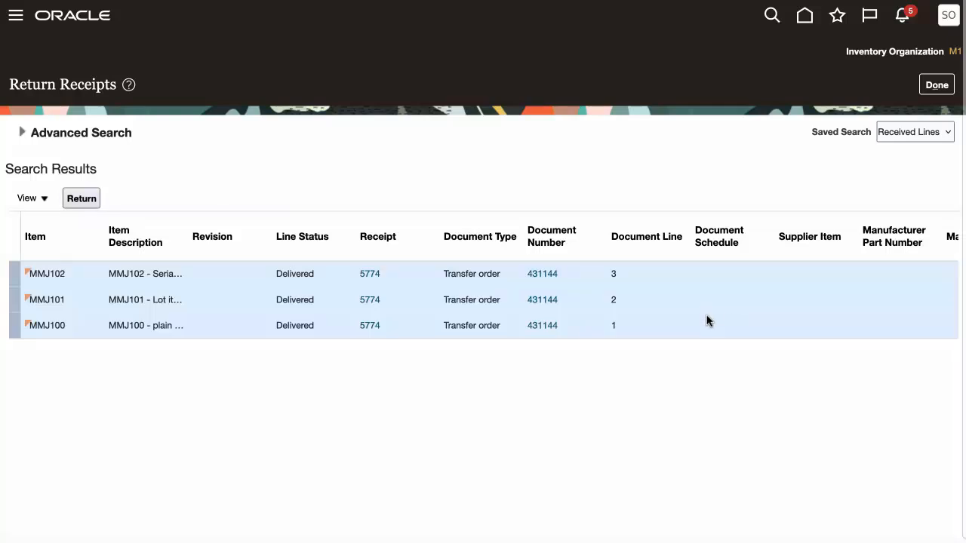
# Review the receiving details of lines MMJ102, MMJ101 and MMJ100 and start a return for all three
pyautogui.hscroll(6, 707, 320)
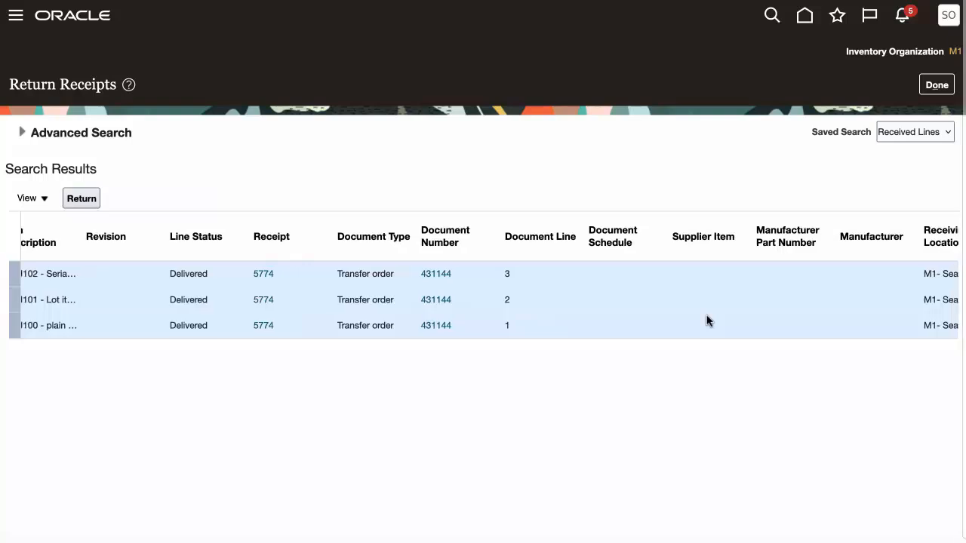
pyautogui.hscroll(9, 707, 321)
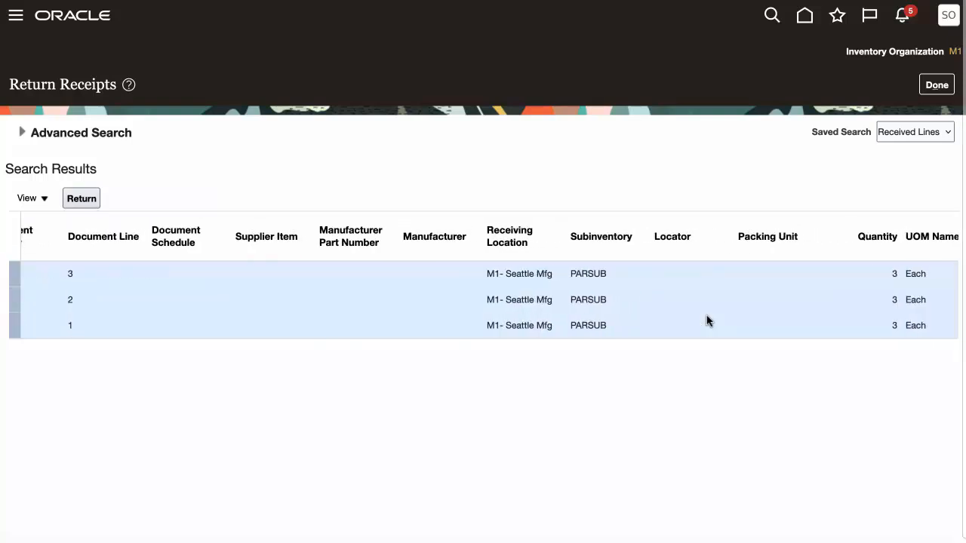
pyautogui.hscroll(6, 707, 321)
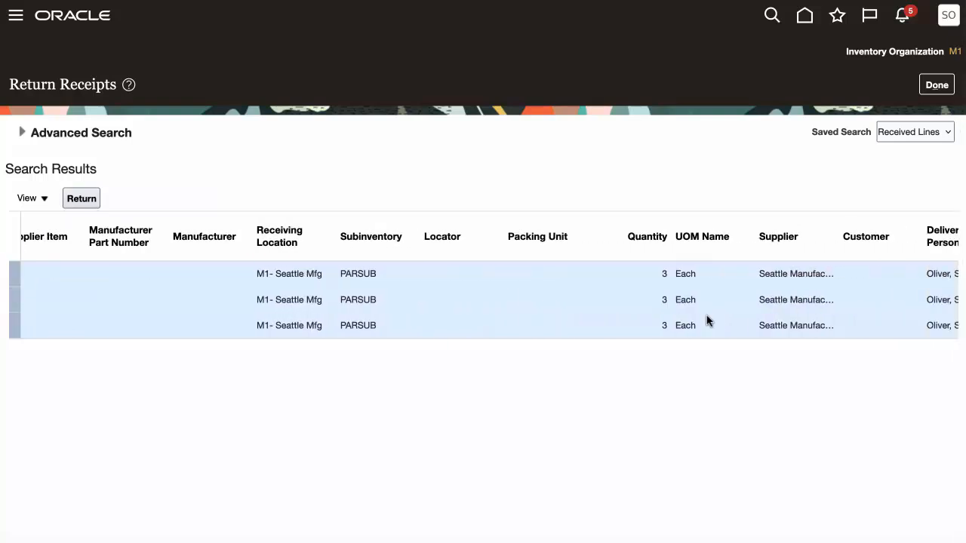
pyautogui.hscroll(5, 707, 320)
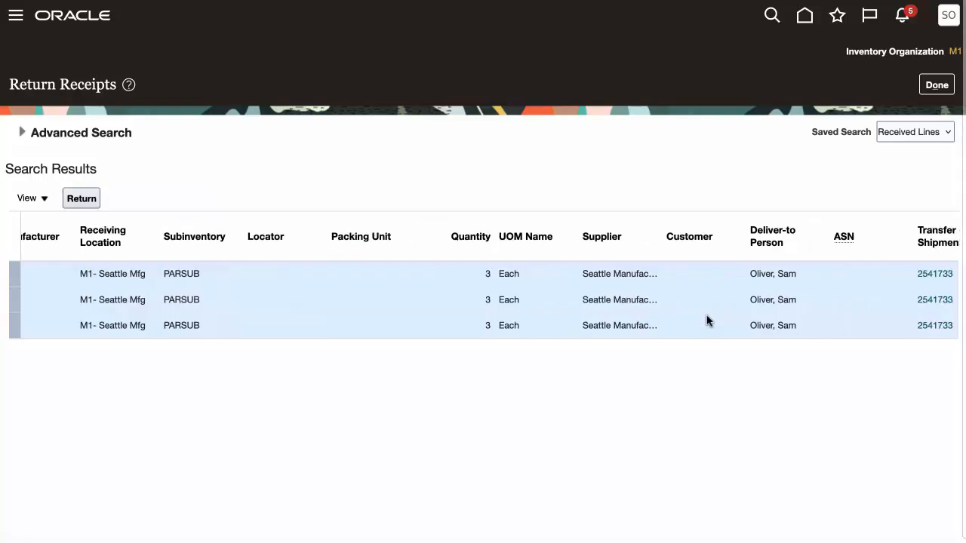
pyautogui.hscroll(-8, 707, 321)
pyautogui.hscroll(-18, 707, 321)
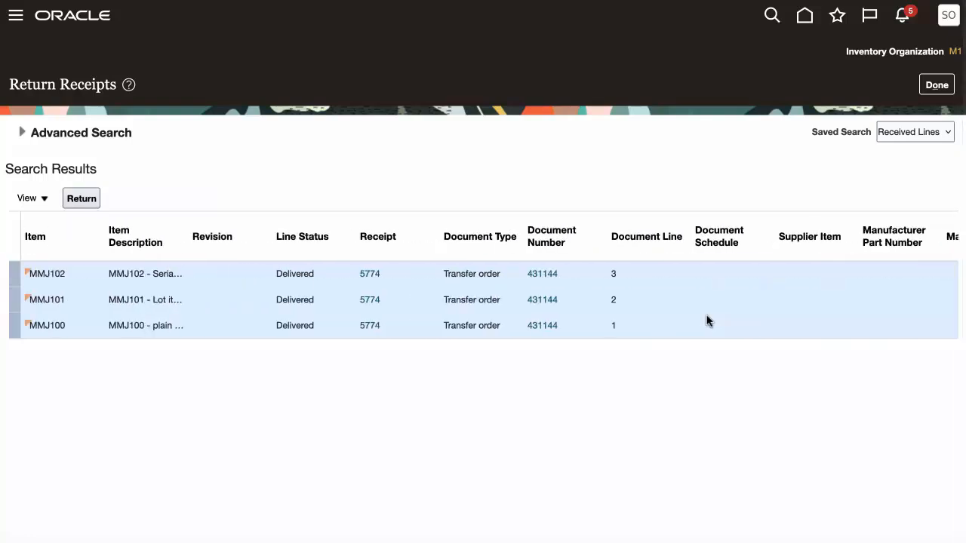
pyautogui.click(81, 198)
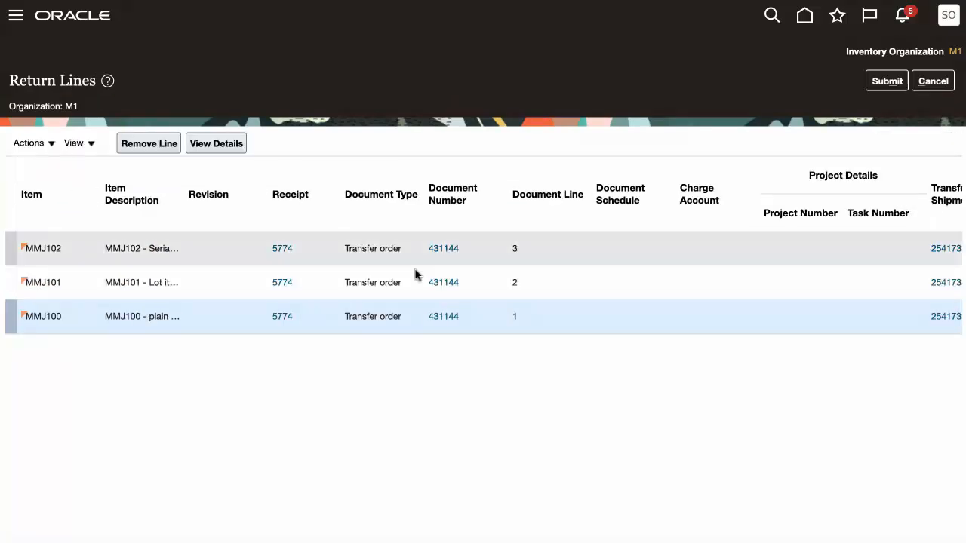
# Set the return quantity to 3 on each of the three lines, MMJ102, MMJ101 and MMJ100
pyautogui.hscroll(1, 619, 261)
pyautogui.hscroll(10, 618, 261)
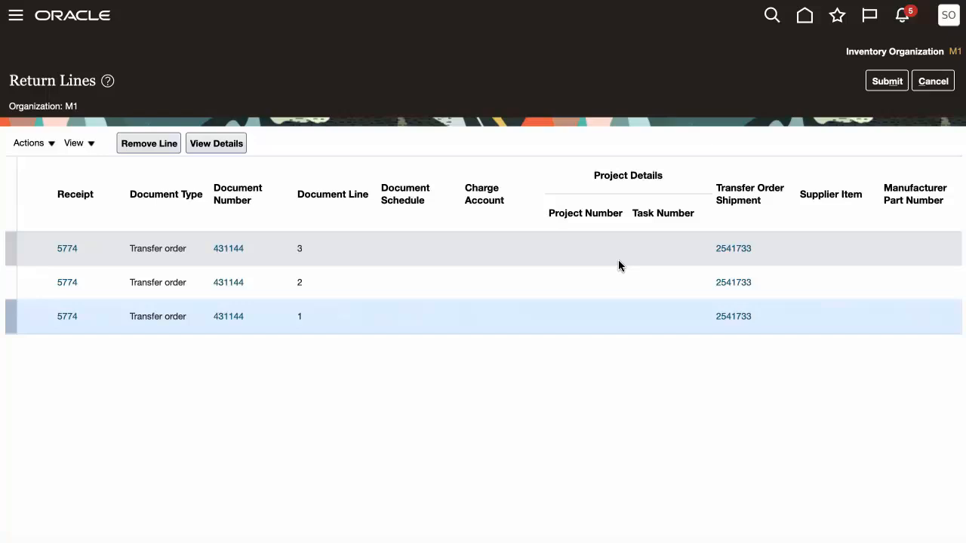
pyautogui.hscroll(8, 618, 259)
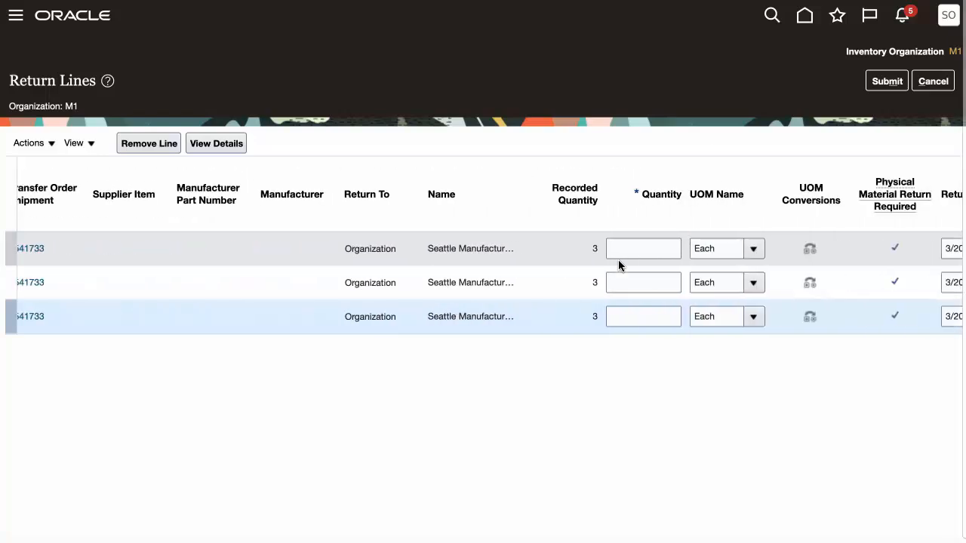
pyautogui.click(564, 252)
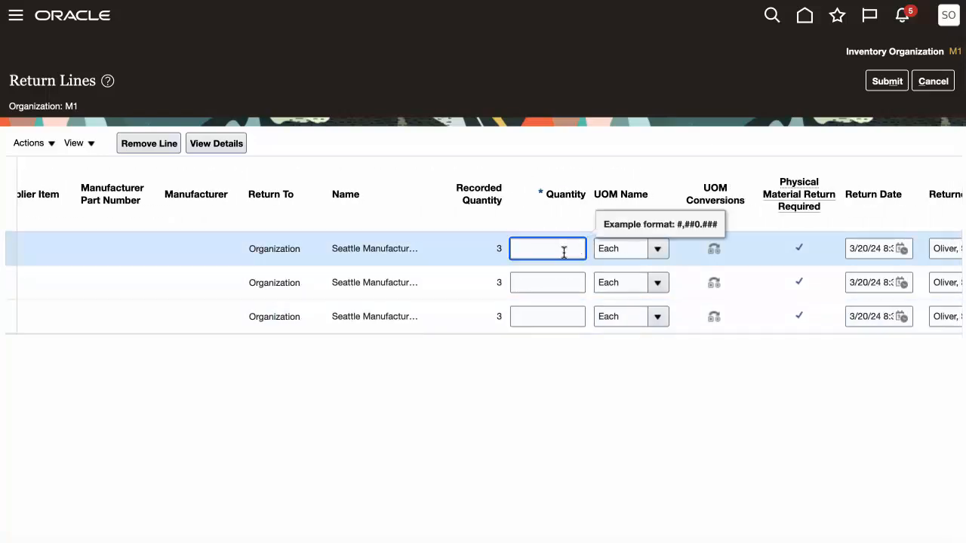
pyautogui.write('3')
pyautogui.click(561, 278)
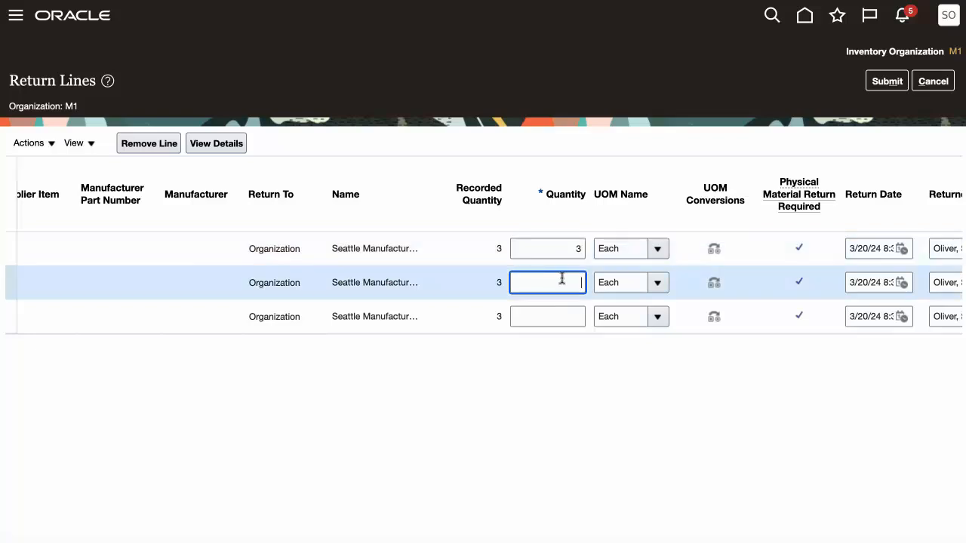
pyautogui.write('3')
pyautogui.click(576, 315)
pyautogui.write('3')
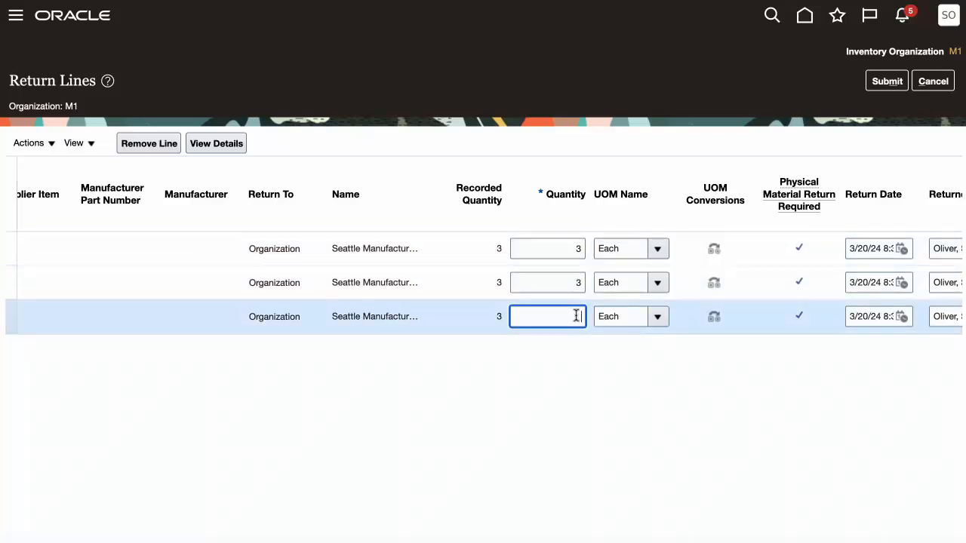
pyautogui.press('Tab')
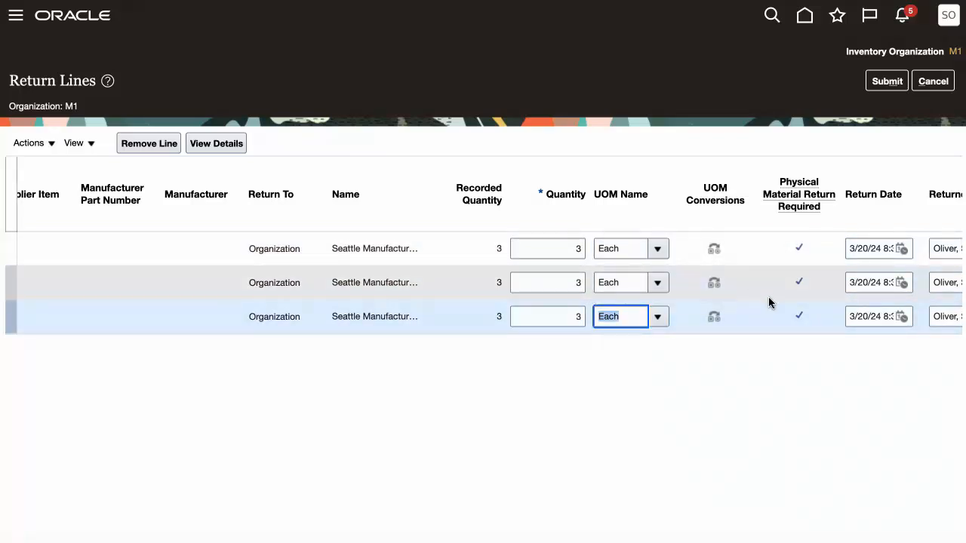
# Check the return date, returned-by and reason details, and the full lot number on the MMJ101 line
pyautogui.hscroll(5, 768, 298)
pyautogui.hscroll(4, 769, 301)
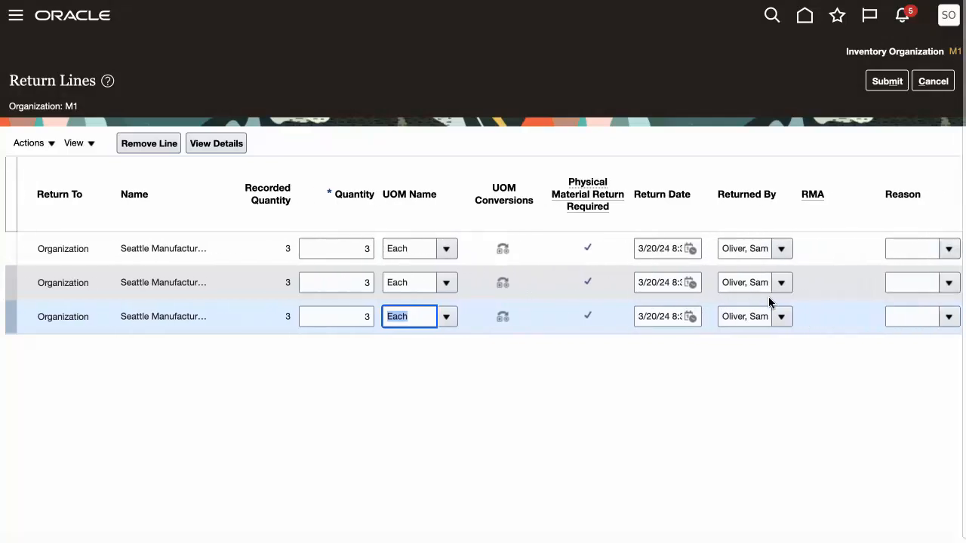
pyautogui.hscroll(12, 769, 301)
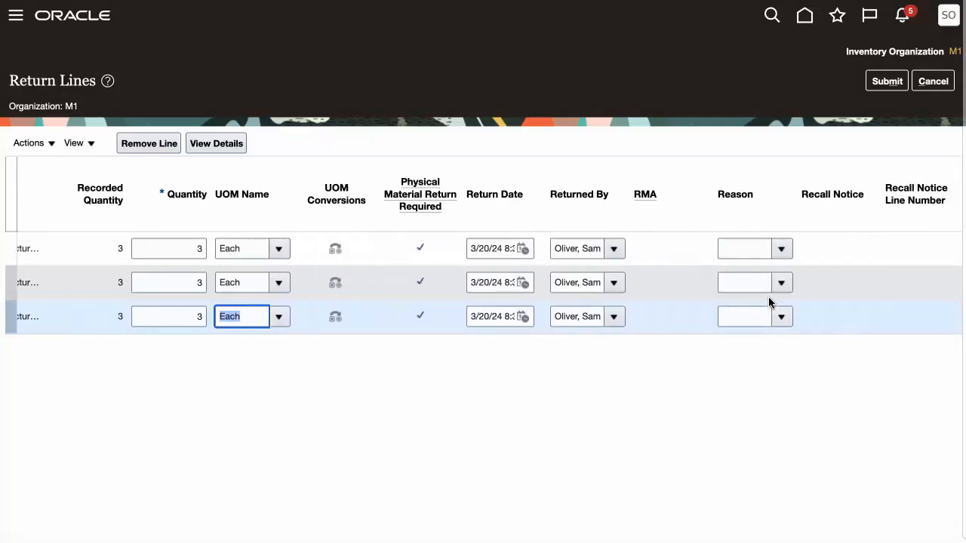
pyautogui.hscroll(8, 768, 302)
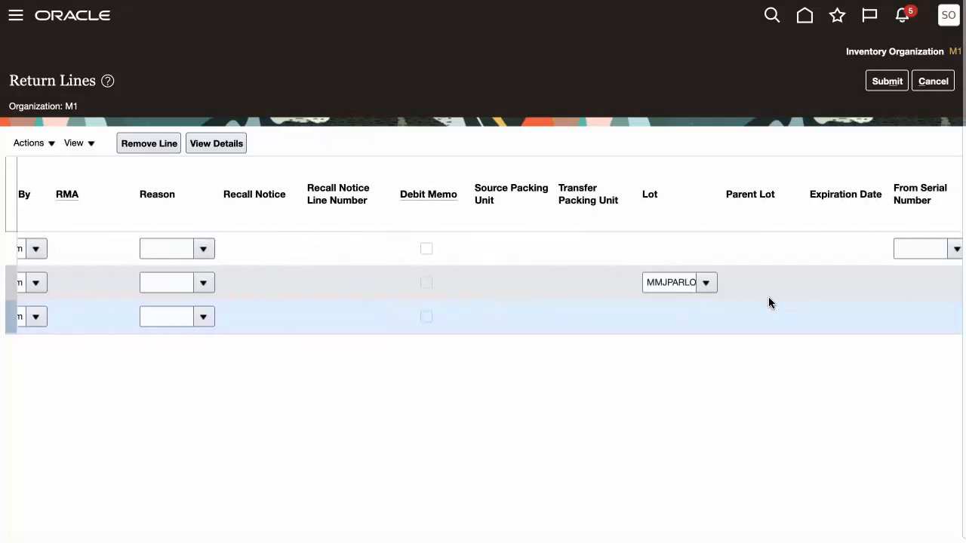
pyautogui.click(640, 285)
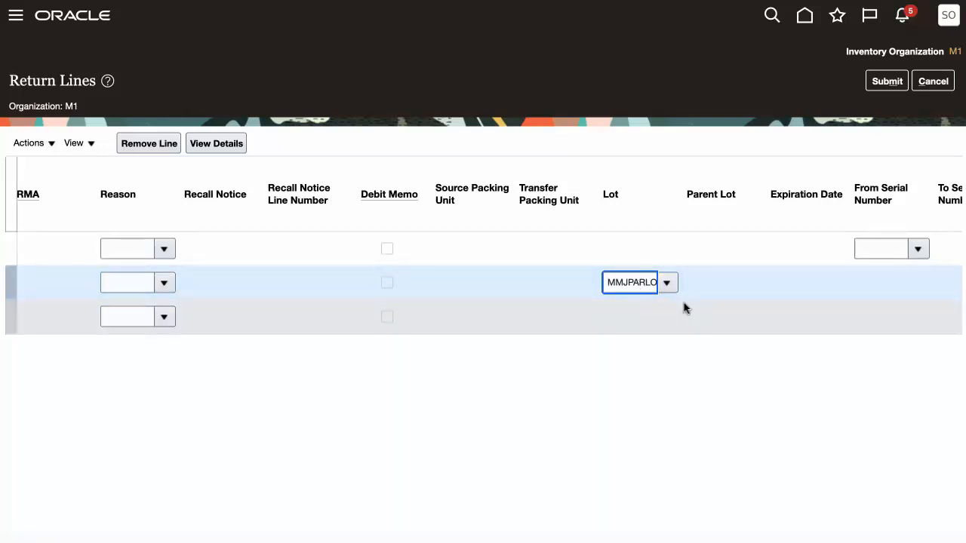
pyautogui.write('MMJPARLOT4')
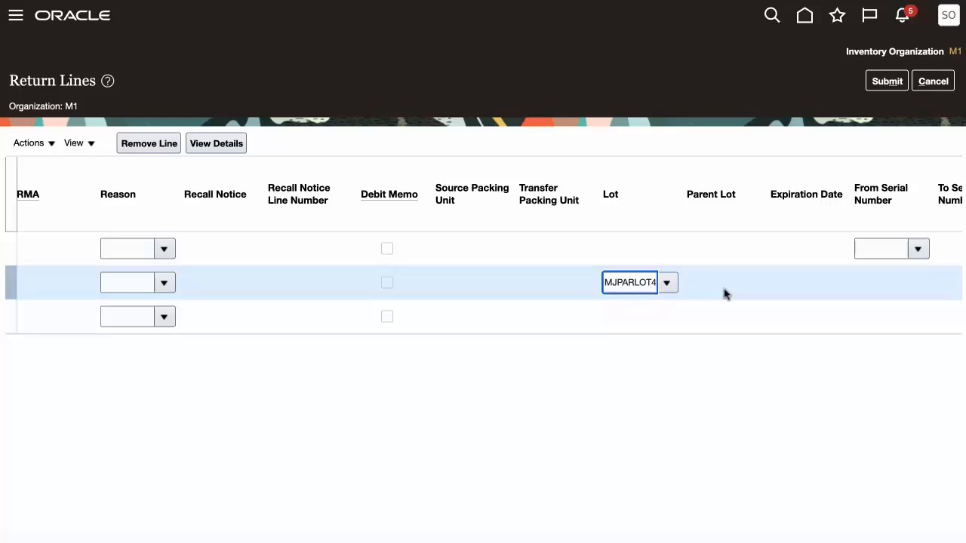
# Search the available serial numbers for the MMJ102 line and choose MMJPARSER7 as its From Serial Number
pyautogui.hscroll(5, 757, 267)
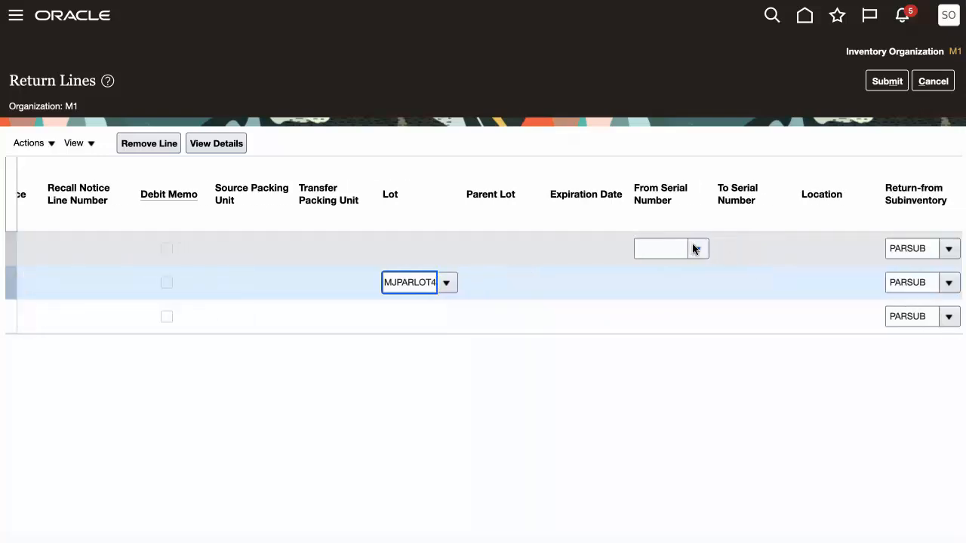
pyautogui.click(697, 250)
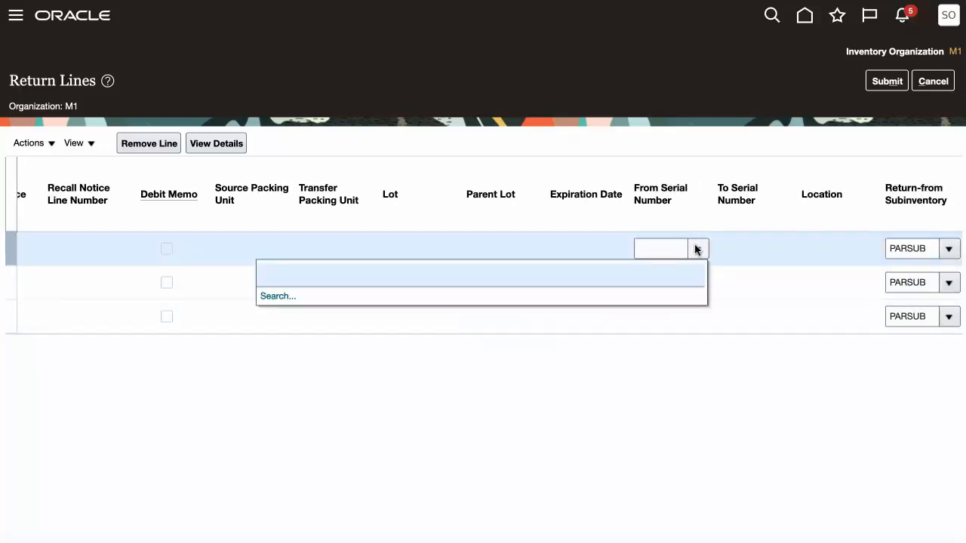
pyautogui.click(275, 297)
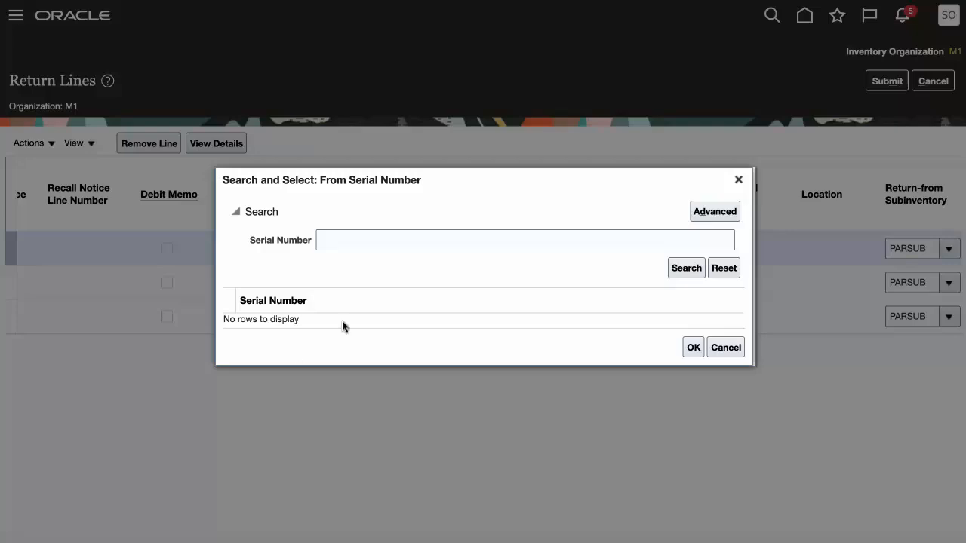
pyautogui.click(687, 269)
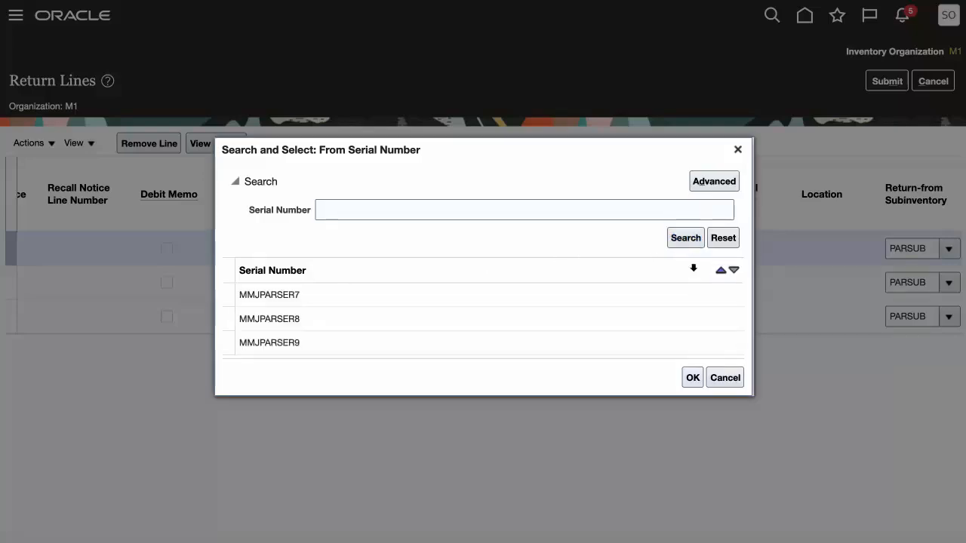
pyautogui.click(433, 298)
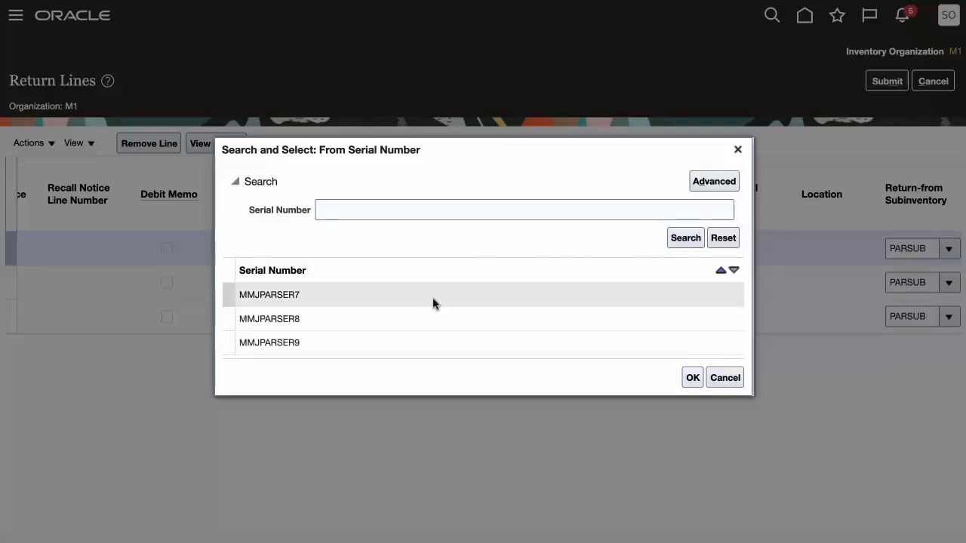
pyautogui.click(688, 381)
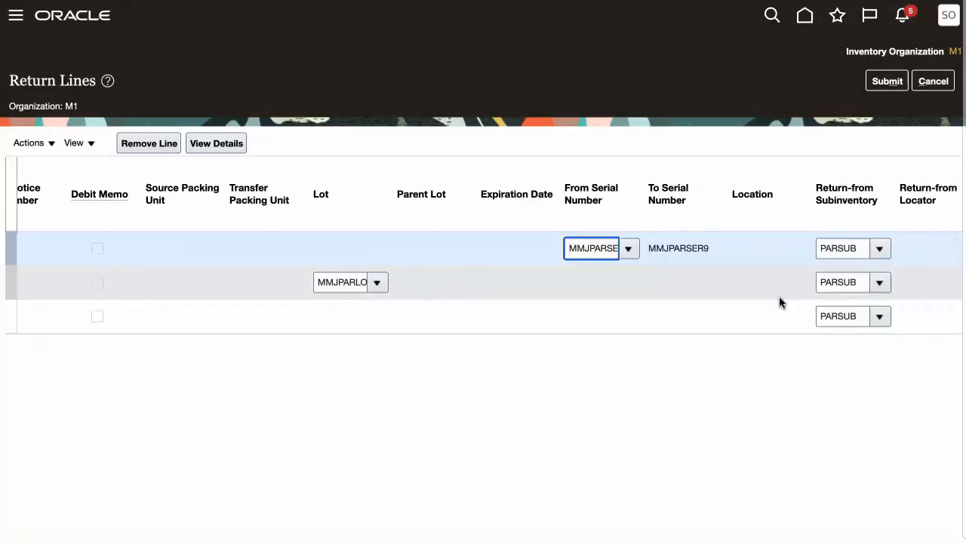
# Look over the lines' return-from subinventory and remaining details, submit the return, and leave Return Receipts
pyautogui.hscroll(5, 779, 302)
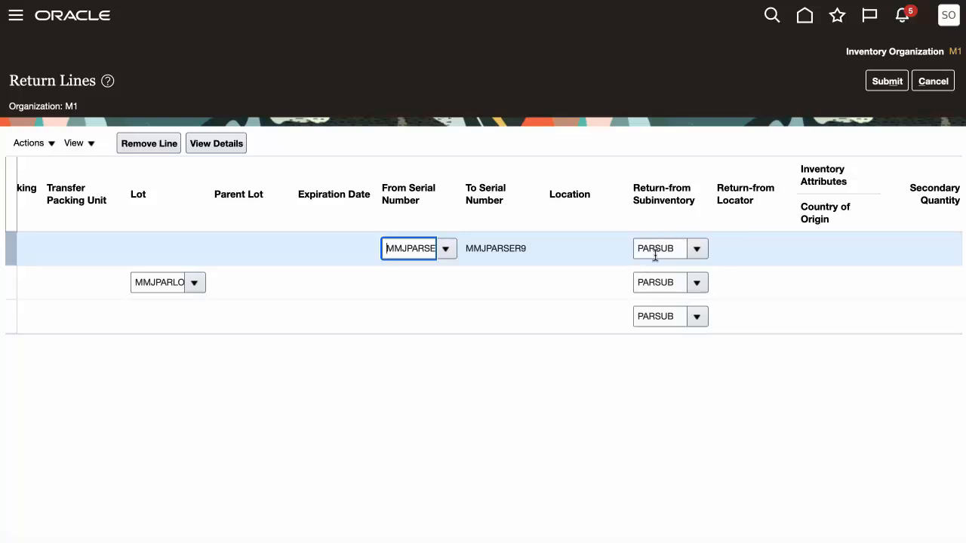
pyautogui.hscroll(12, 756, 255)
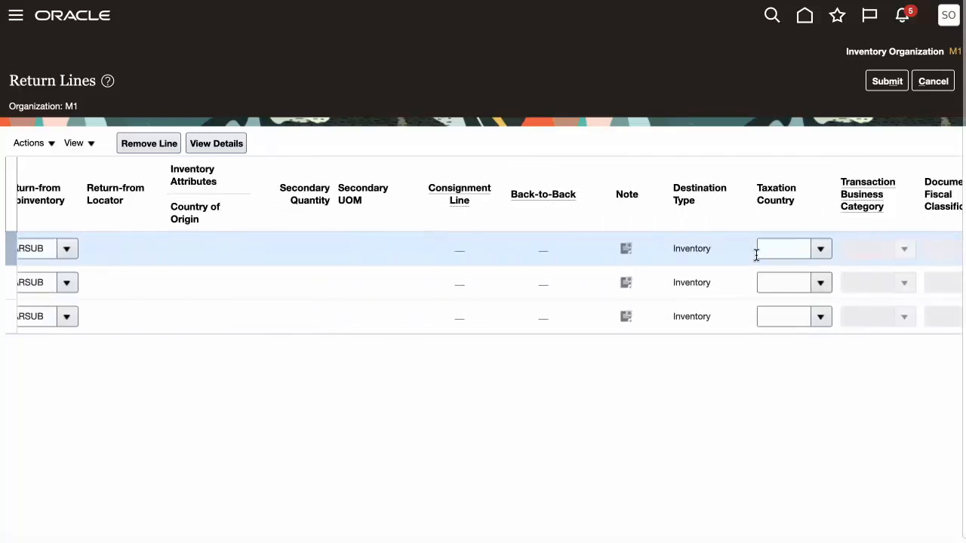
pyautogui.hscroll(3, 755, 255)
pyautogui.hscroll(-20, 757, 259)
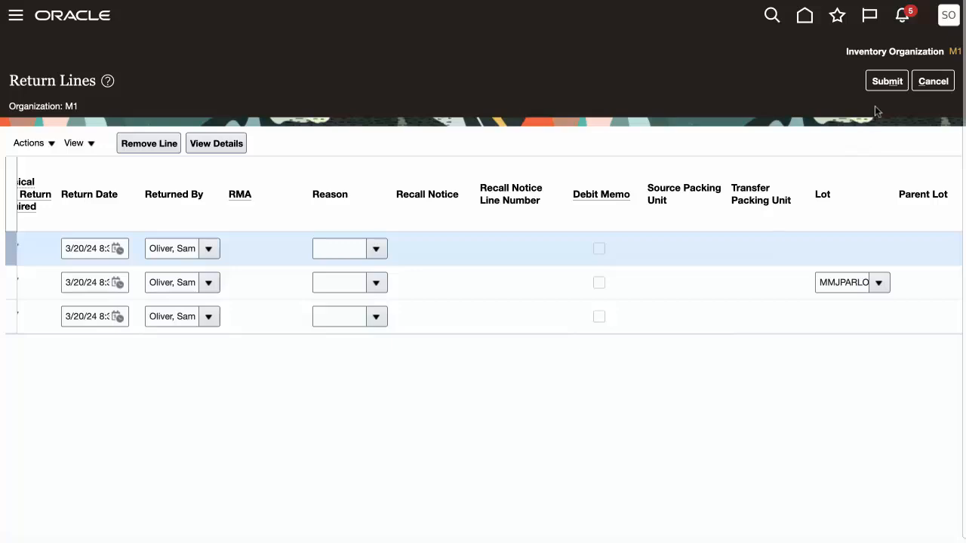
pyautogui.click(885, 82)
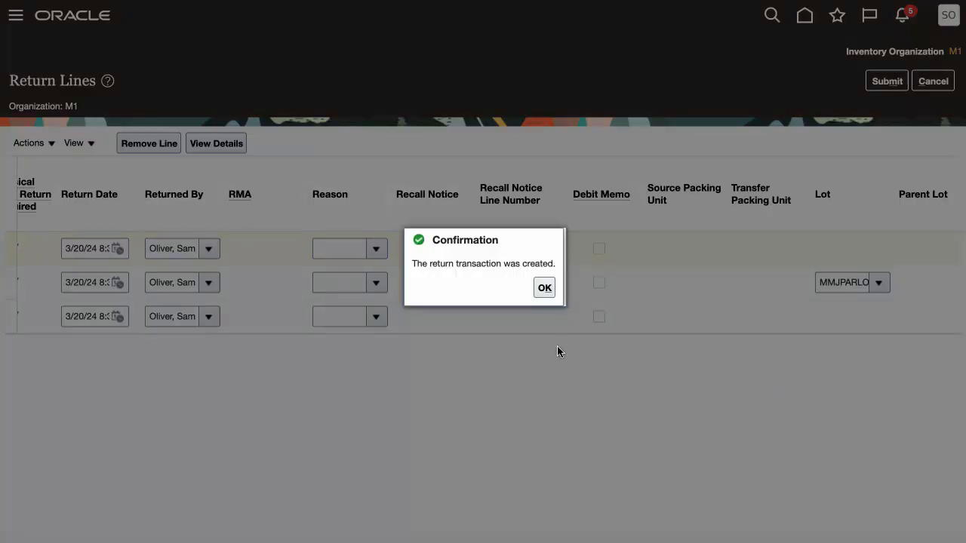
pyautogui.click(546, 288)
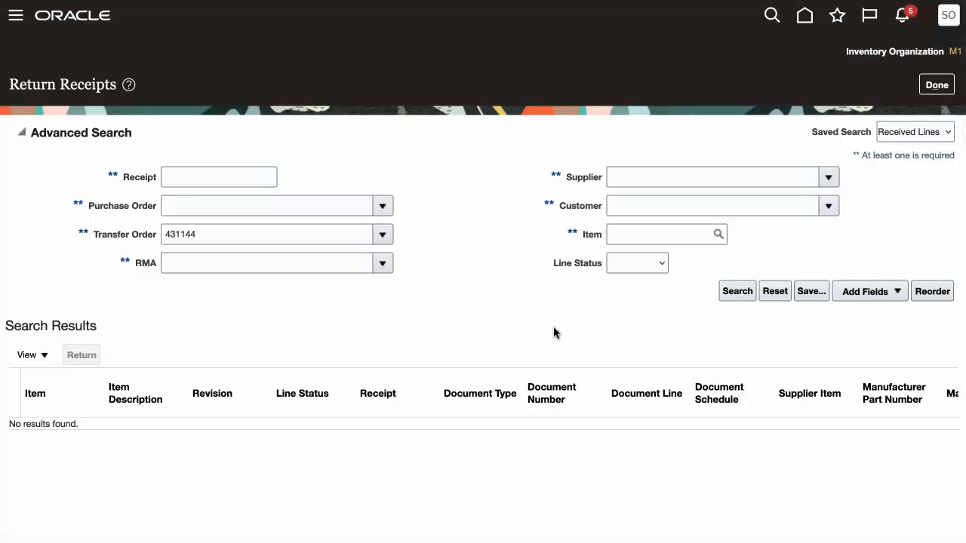
pyautogui.click(933, 88)
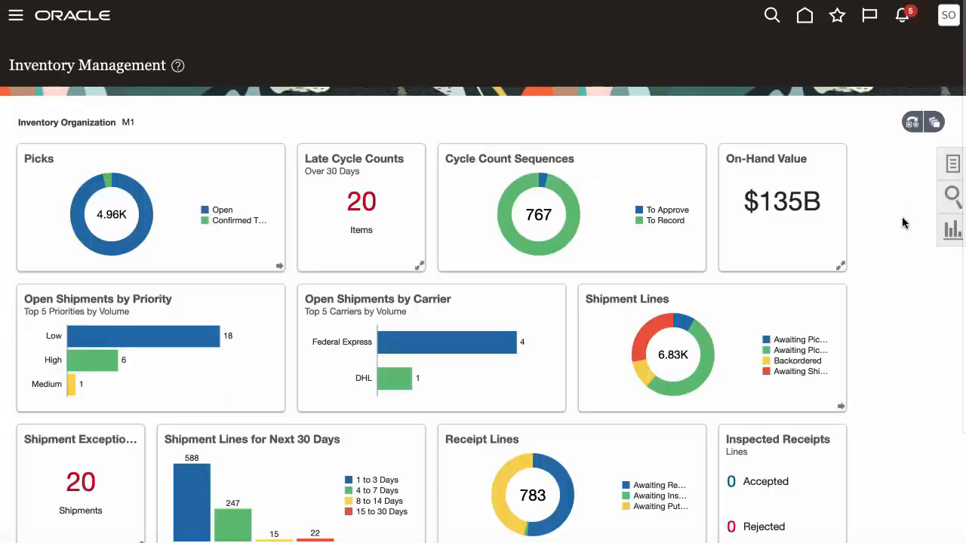
# Search Received Lines in Inventory Management by the same transfer order number
pyautogui.click(953, 198)
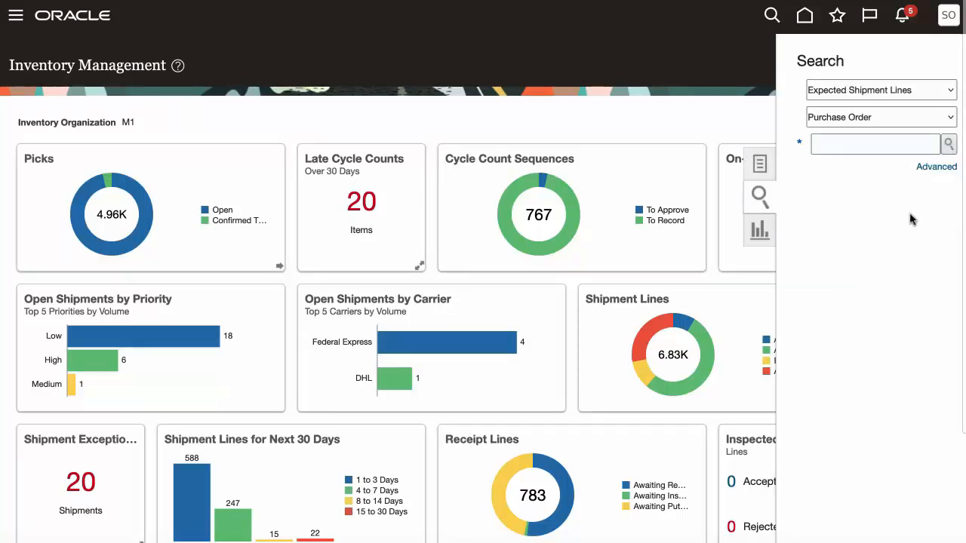
pyautogui.click(950, 91)
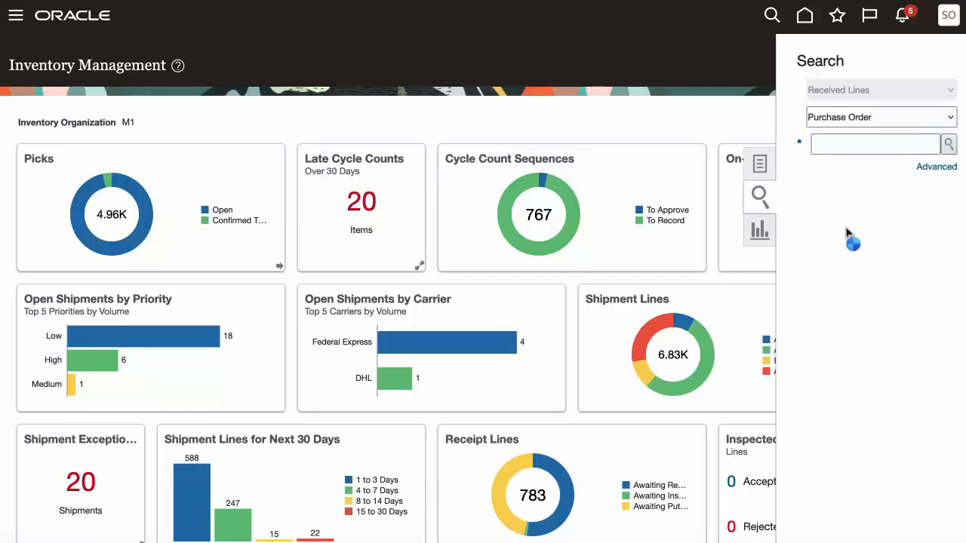
pyautogui.click(953, 121)
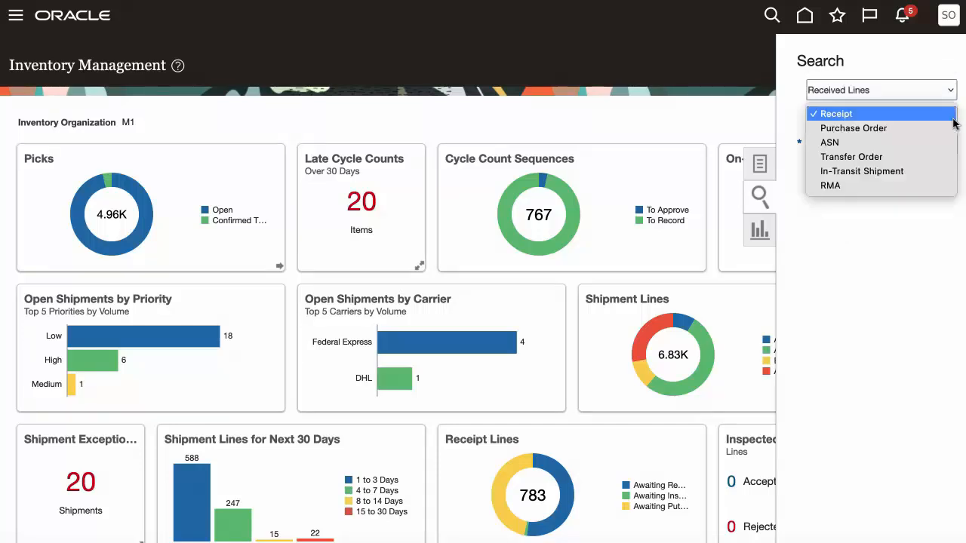
pyautogui.click(897, 159)
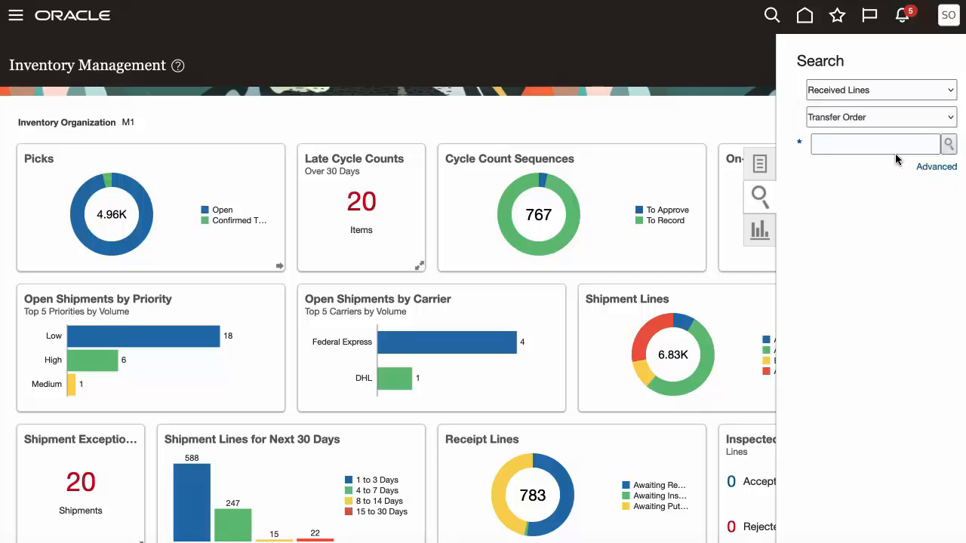
pyautogui.click(859, 146)
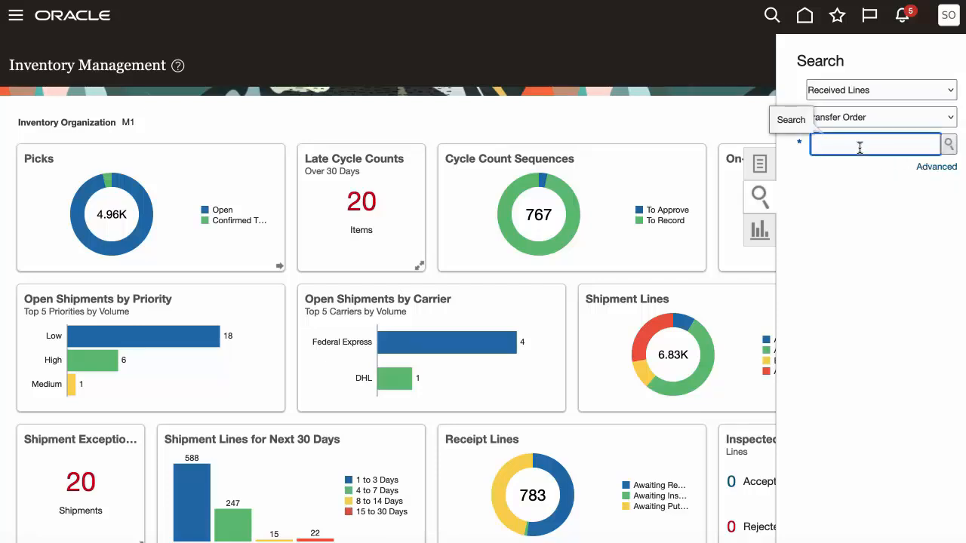
pyautogui.write('43')
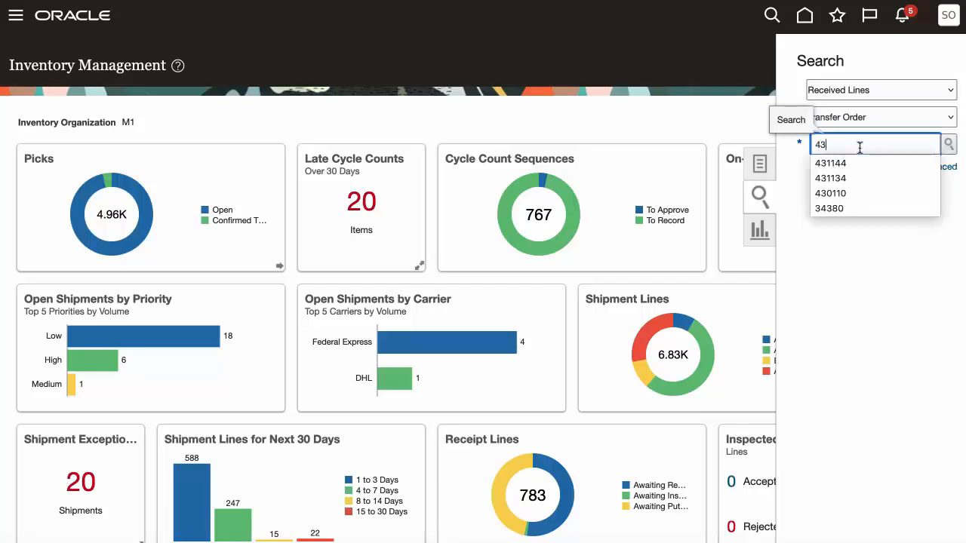
pyautogui.write('1144')
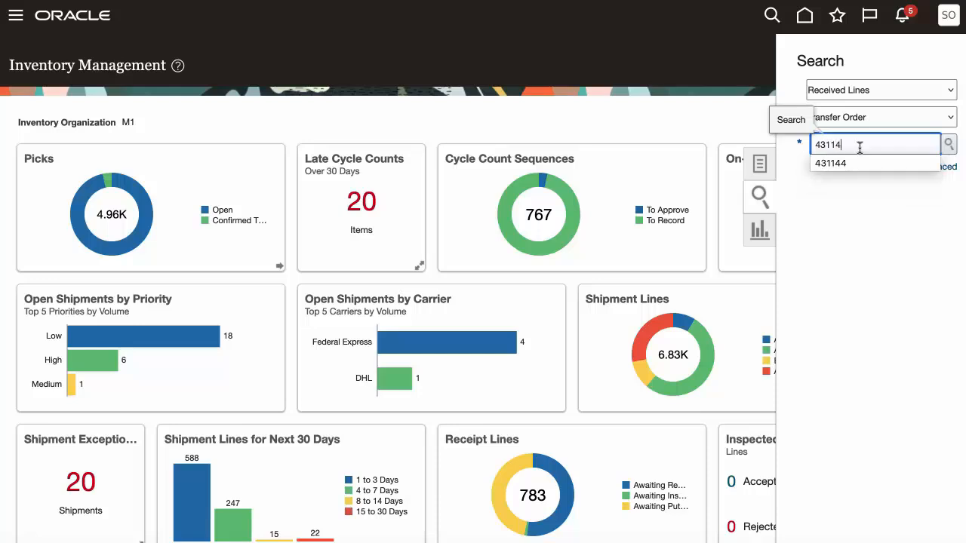
pyautogui.click(951, 147)
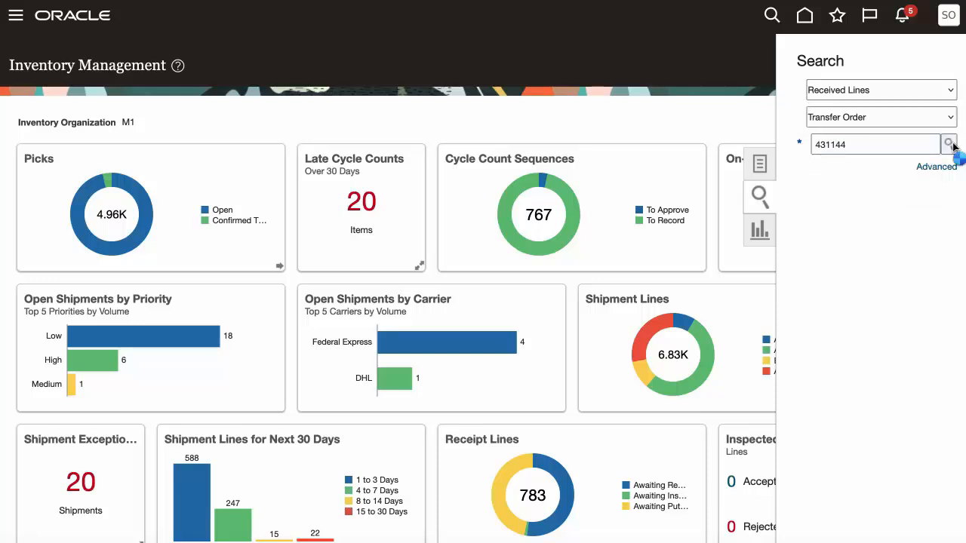
# Examine the line statuses and the return transfer order details of the found lines, and leave Manage All Lines
pyautogui.scroll(-1, 794, 383)
pyautogui.hscroll(1, 794, 384)
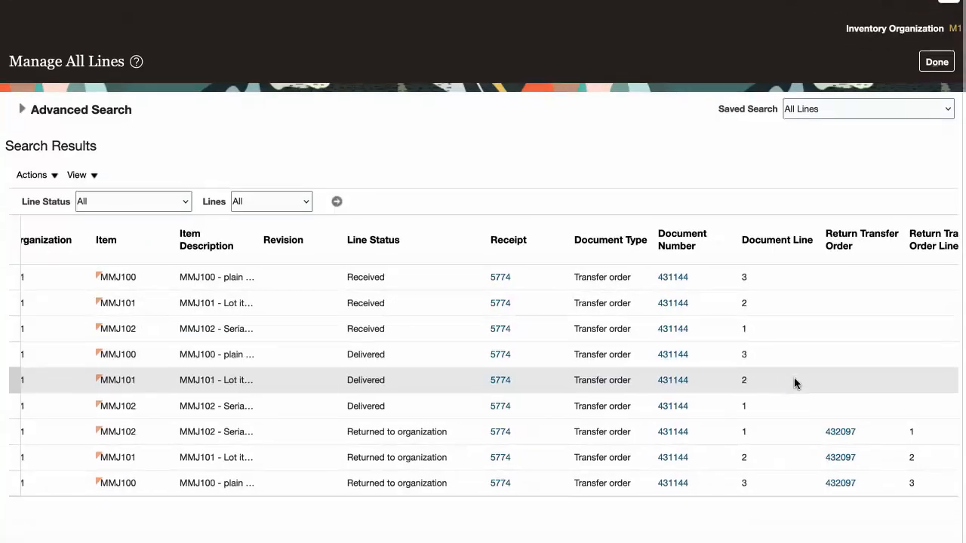
pyautogui.hscroll(1, 794, 384)
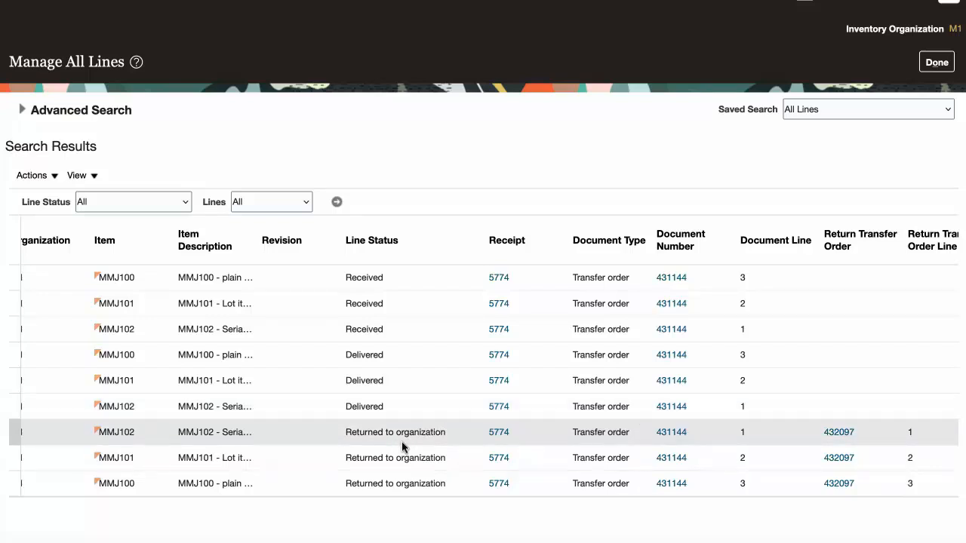
pyautogui.scroll(1, 772, 145)
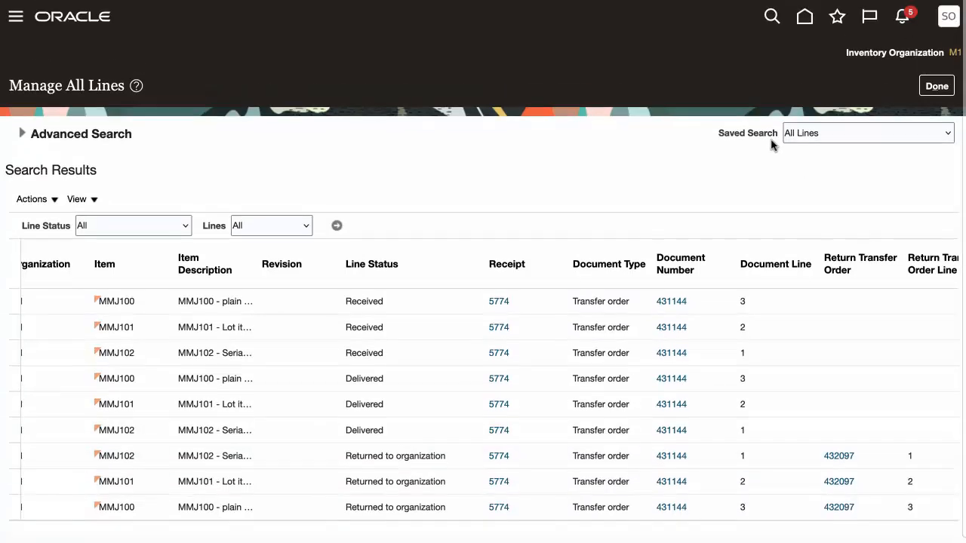
pyautogui.click(937, 85)
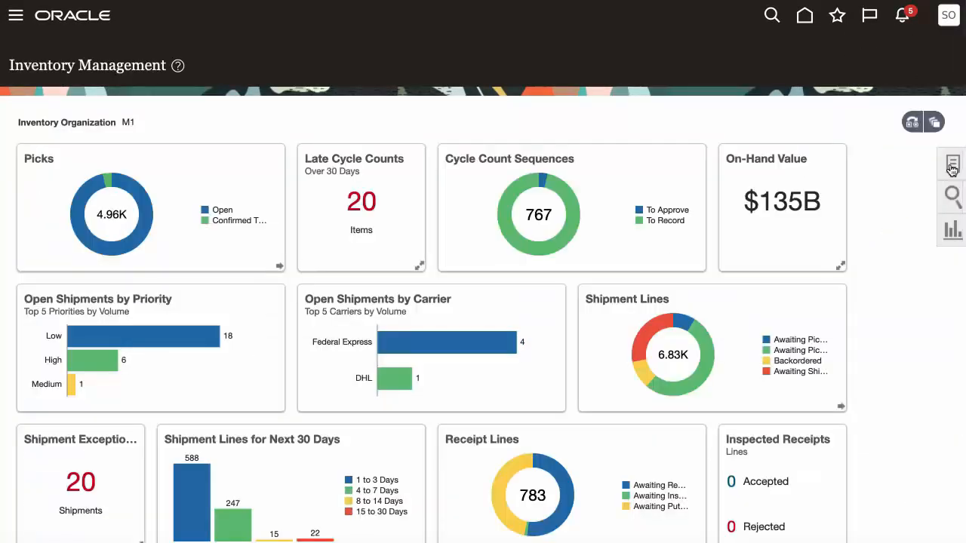
# Open Manage Shipment Lines among the Shipments tasks and search the shipment lines by the return transfer order number
pyautogui.click(952, 163)
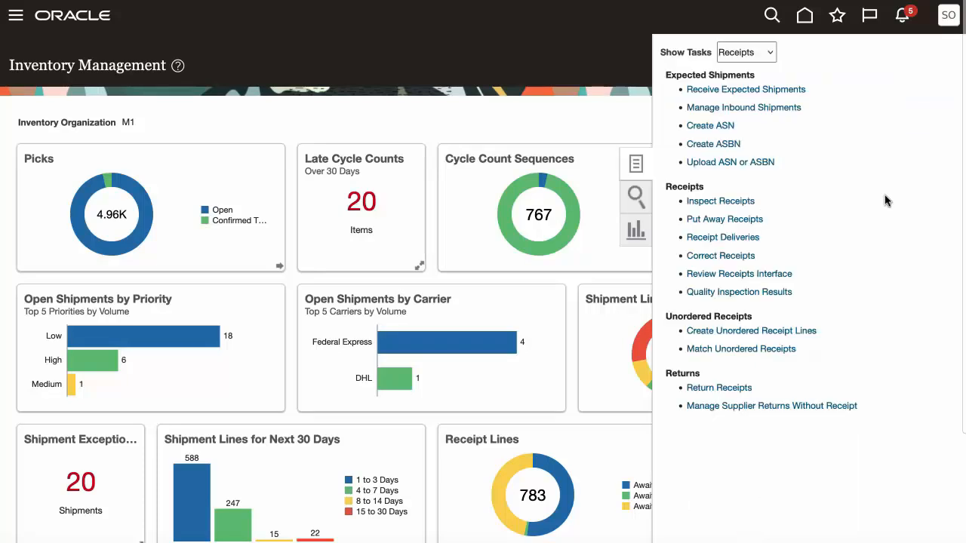
pyautogui.click(773, 53)
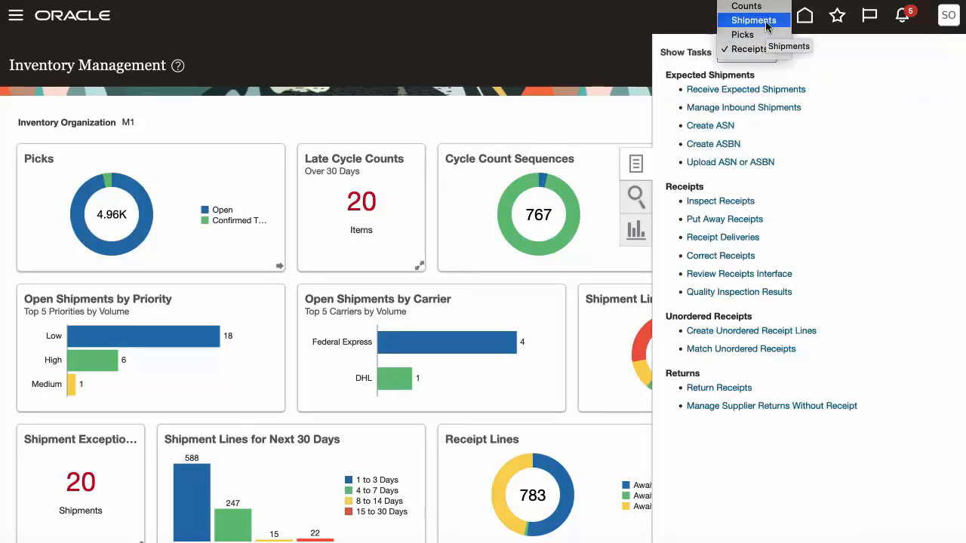
pyautogui.click(766, 20)
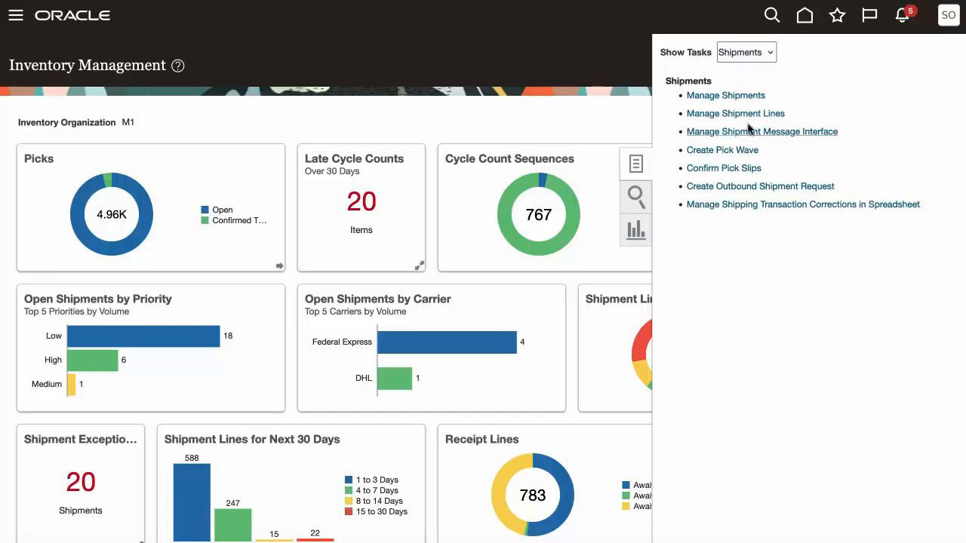
pyautogui.click(744, 115)
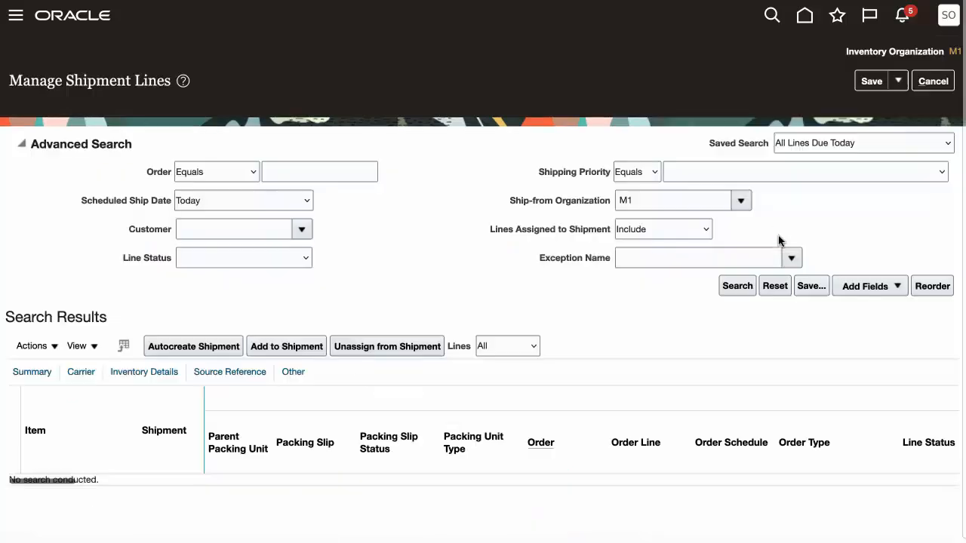
pyautogui.click(317, 171)
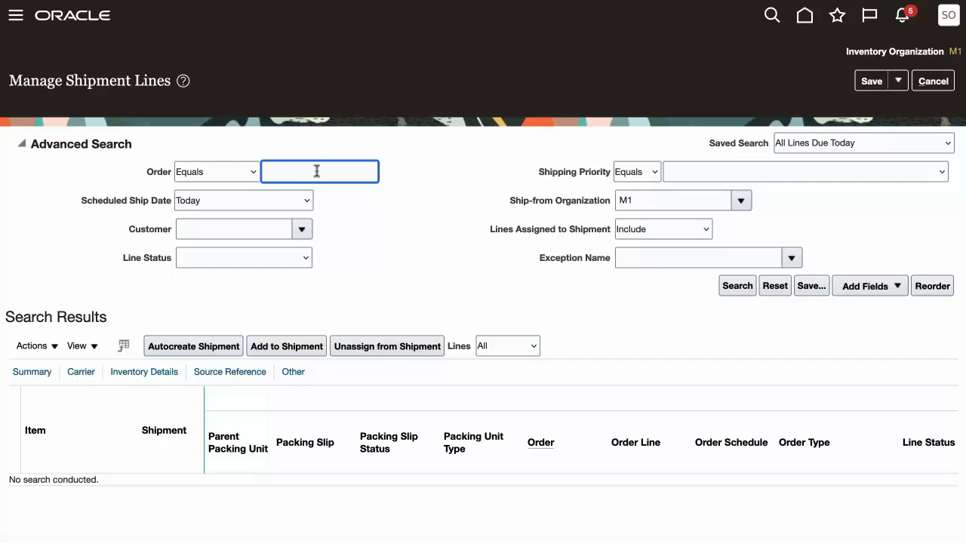
pyautogui.write('432097')
pyautogui.click(735, 287)
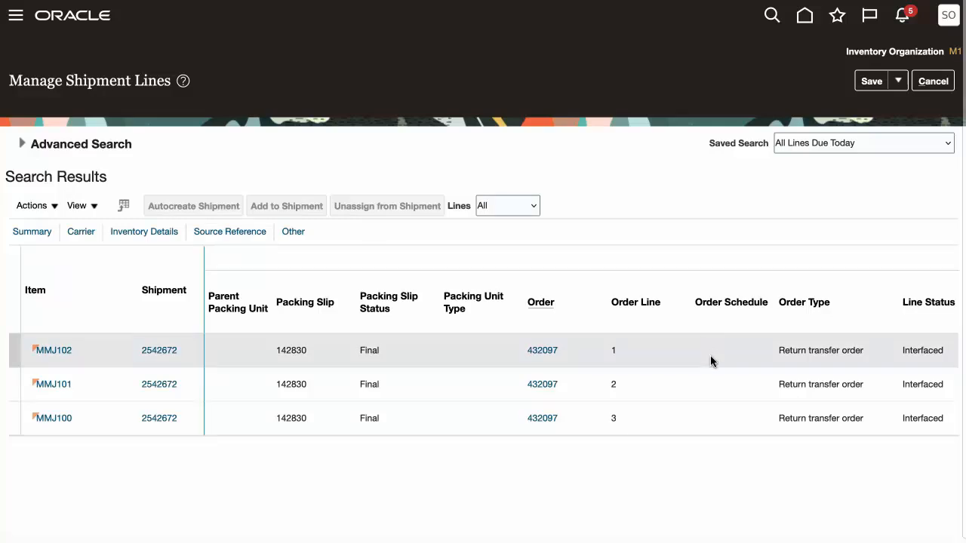
# Examine the line status, requested and shipped quantities and source subinventory of the found shipment lines
pyautogui.hscroll(5, 710, 361)
pyautogui.hscroll(10, 711, 359)
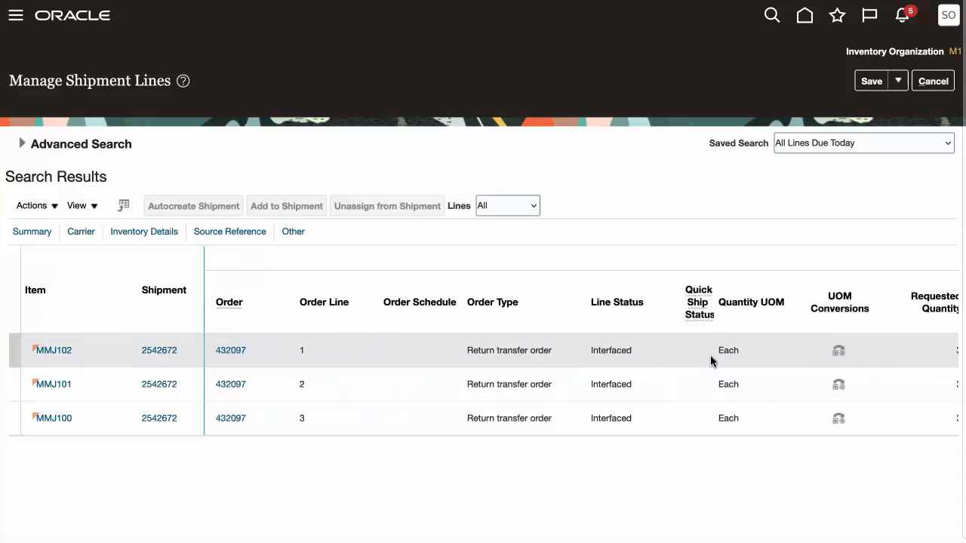
pyautogui.hscroll(2, 711, 356)
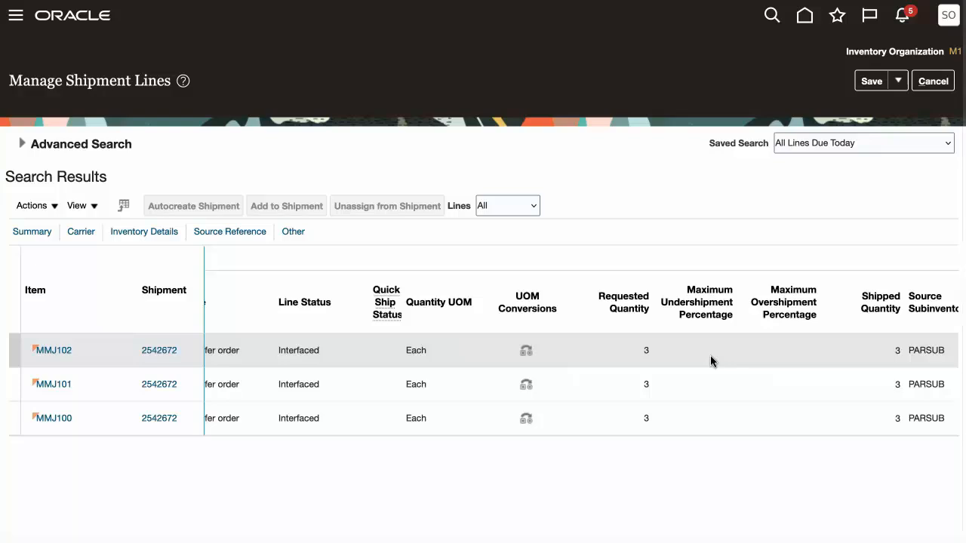
pyautogui.hscroll(5, 710, 359)
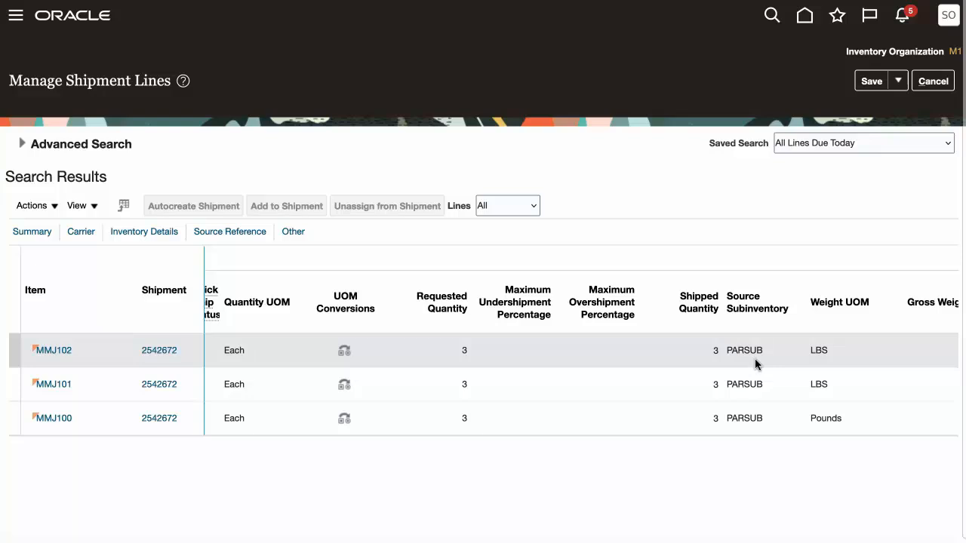
pyautogui.hscroll(-10, 754, 360)
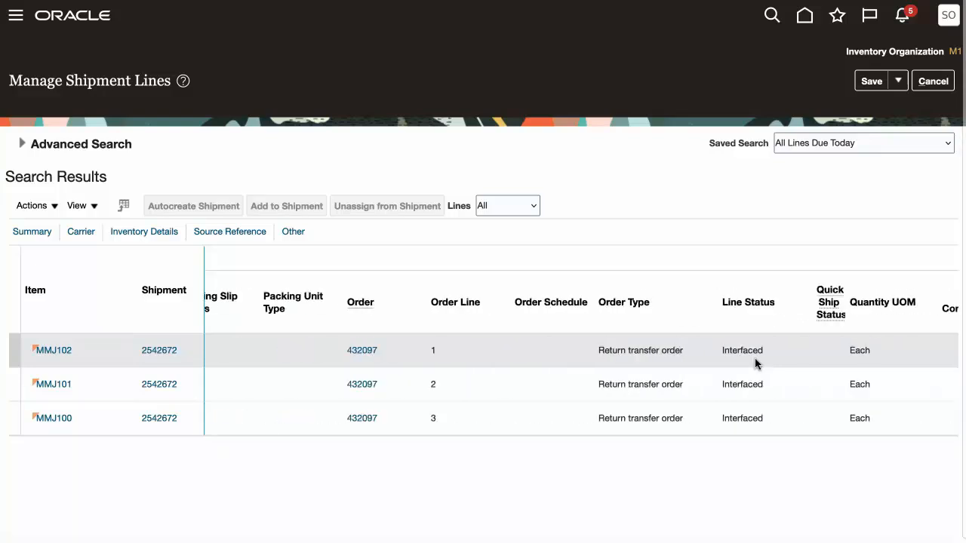
# Open the MMJ102 line's shipment, examine its header and line details, and leave the shipment and Manage Shipment Lines
pyautogui.click(165, 348)
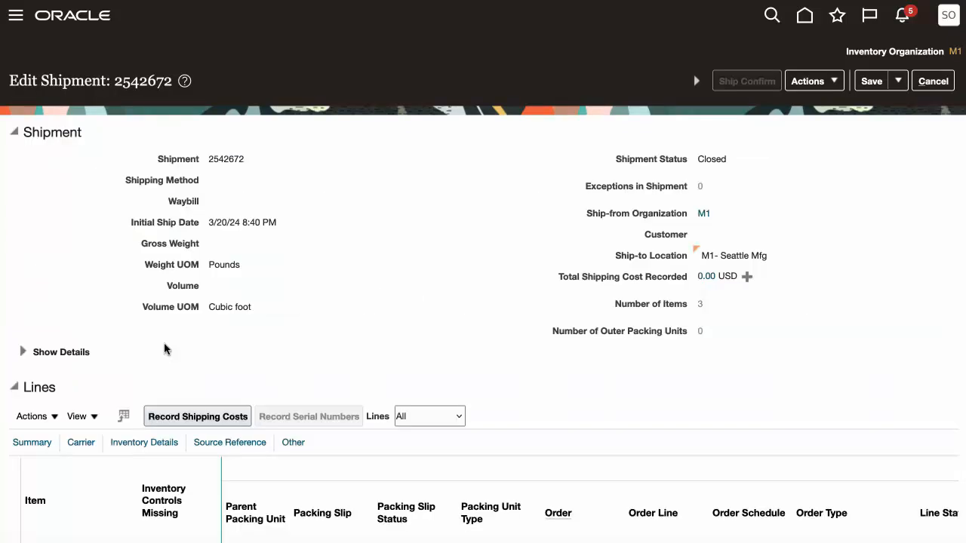
pyautogui.scroll(-2, 166, 347)
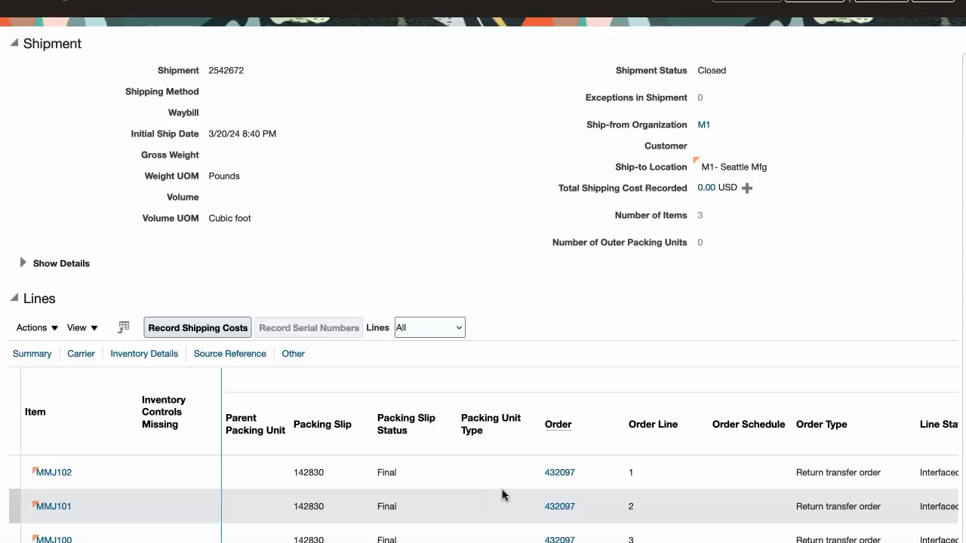
pyautogui.hscroll(5, 516, 477)
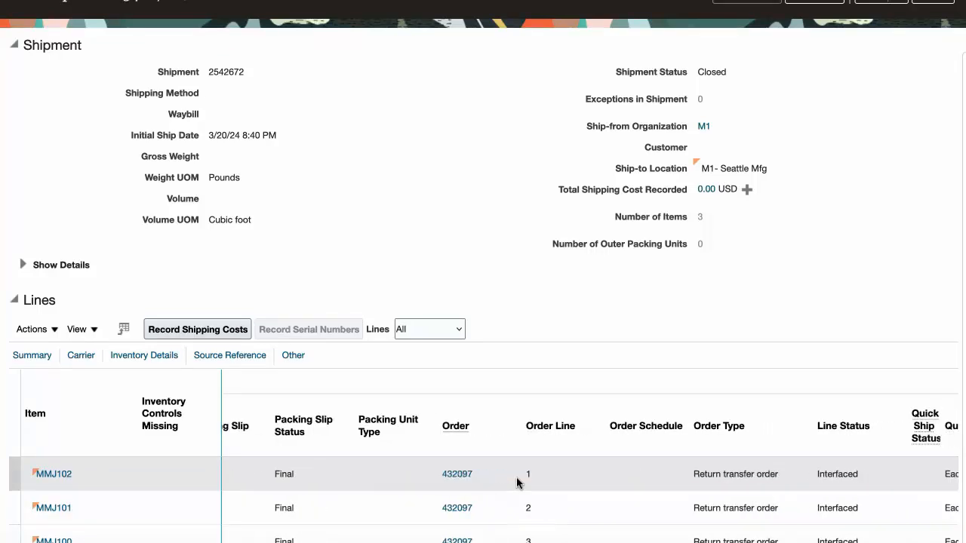
pyautogui.hscroll(5, 516, 477)
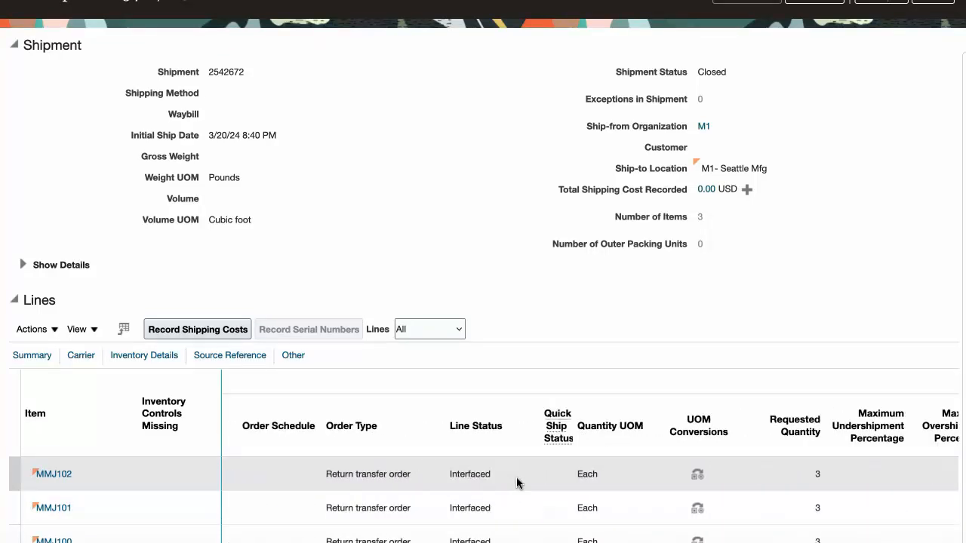
pyautogui.hscroll(5, 516, 477)
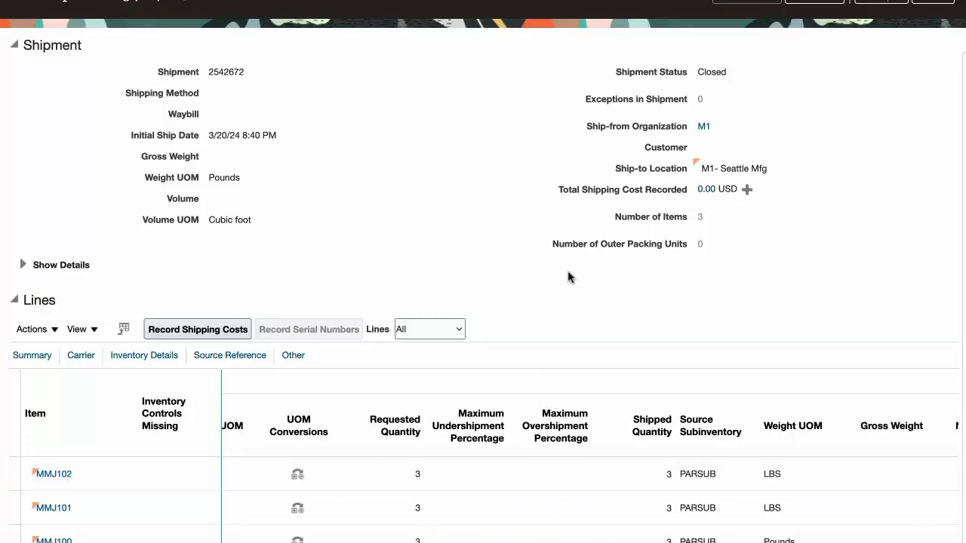
pyautogui.scroll(3, 567, 275)
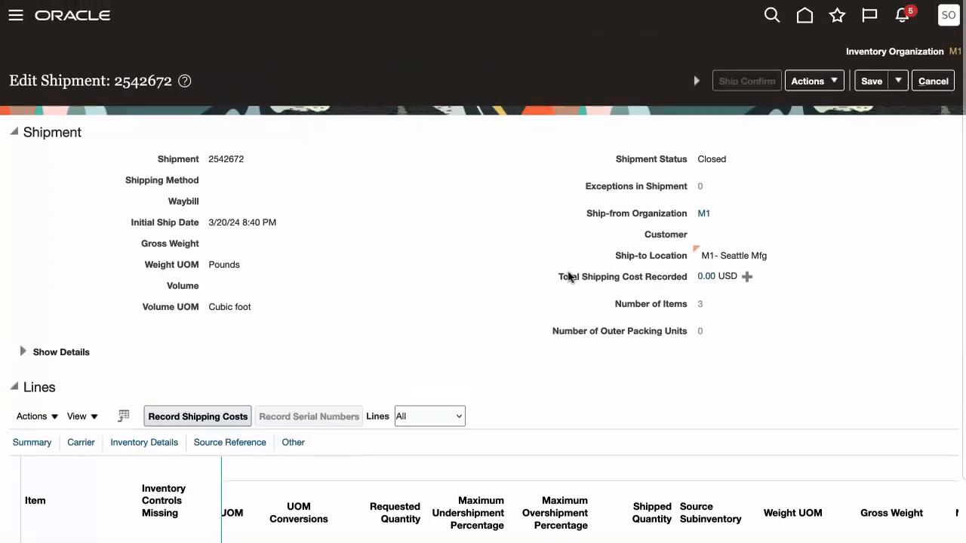
pyautogui.click(933, 81)
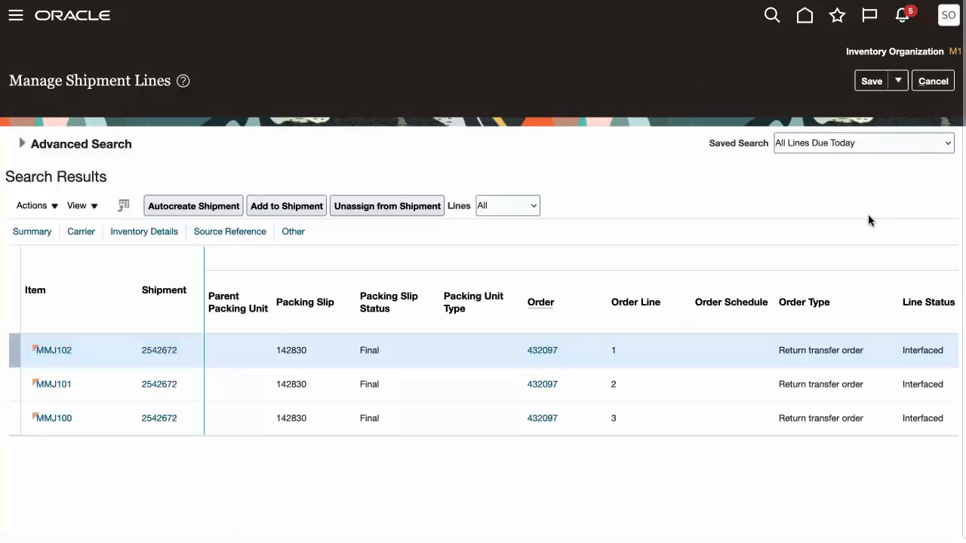
pyautogui.click(933, 81)
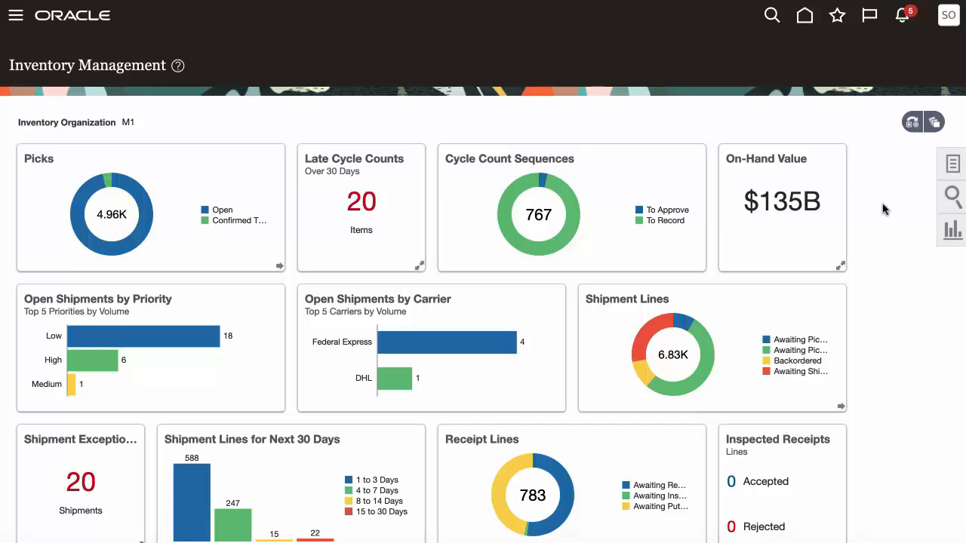
# Go to Inventory Management (New) from the home page and open Stocking Inquiry
pyautogui.click(953, 169)
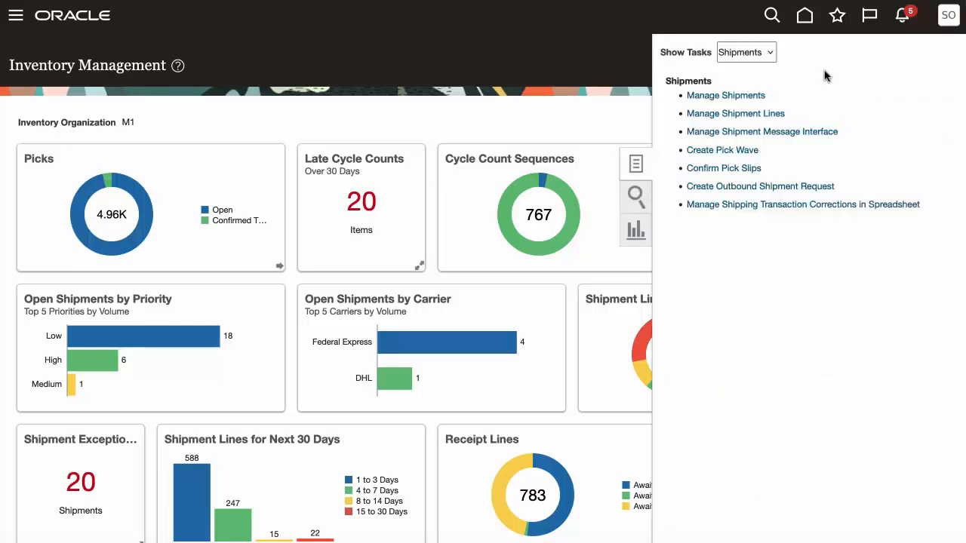
pyautogui.click(806, 19)
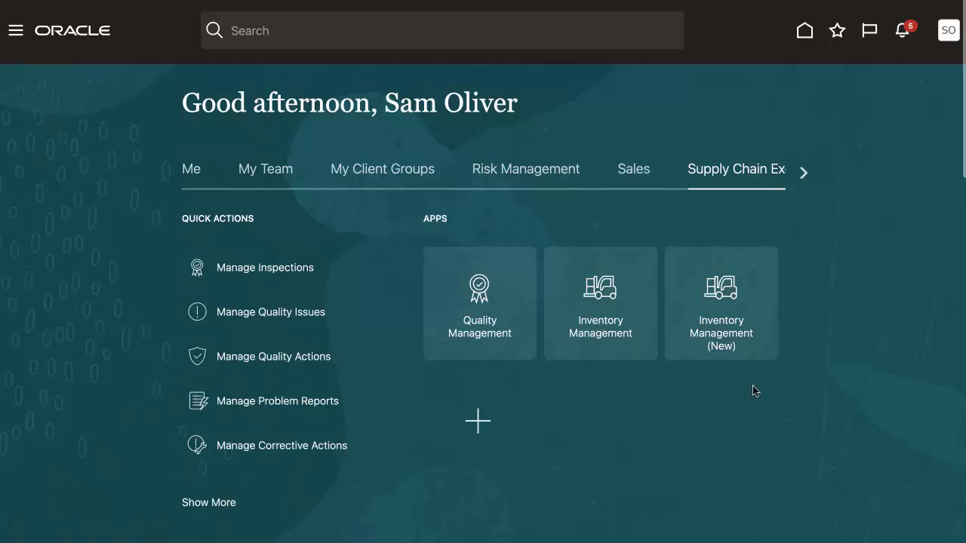
pyautogui.click(727, 296)
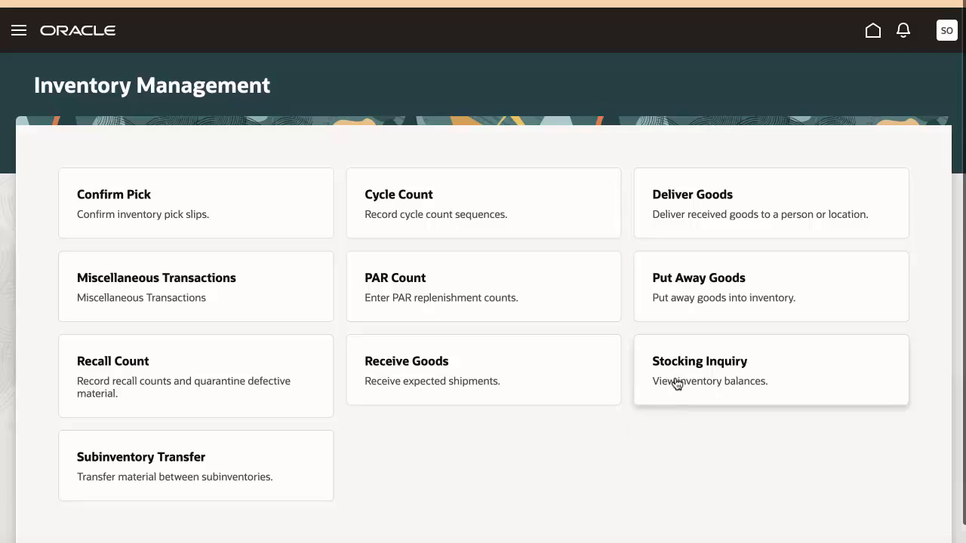
pyautogui.click(674, 384)
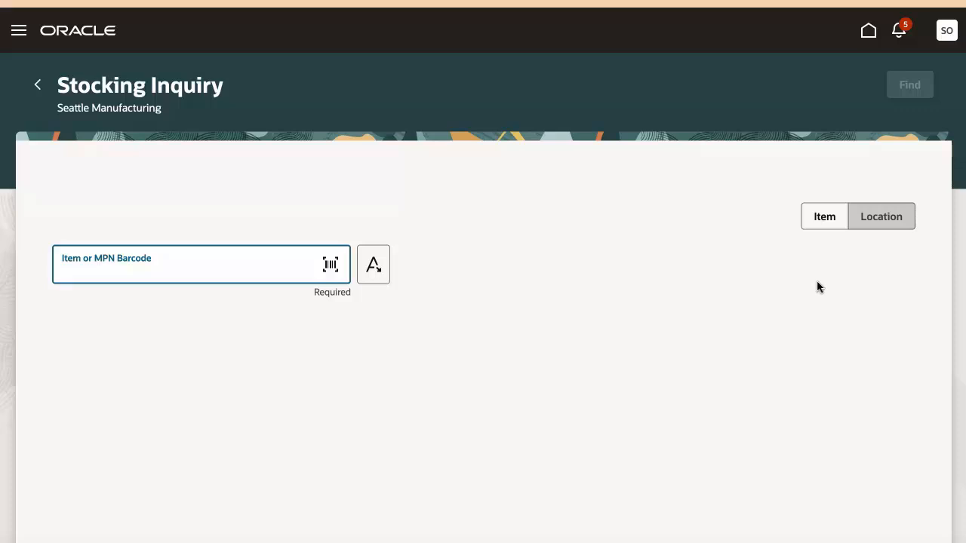
# Switch the stocking inquiry to Location and enter MMJSOURCE as the subinventory
pyautogui.click(877, 222)
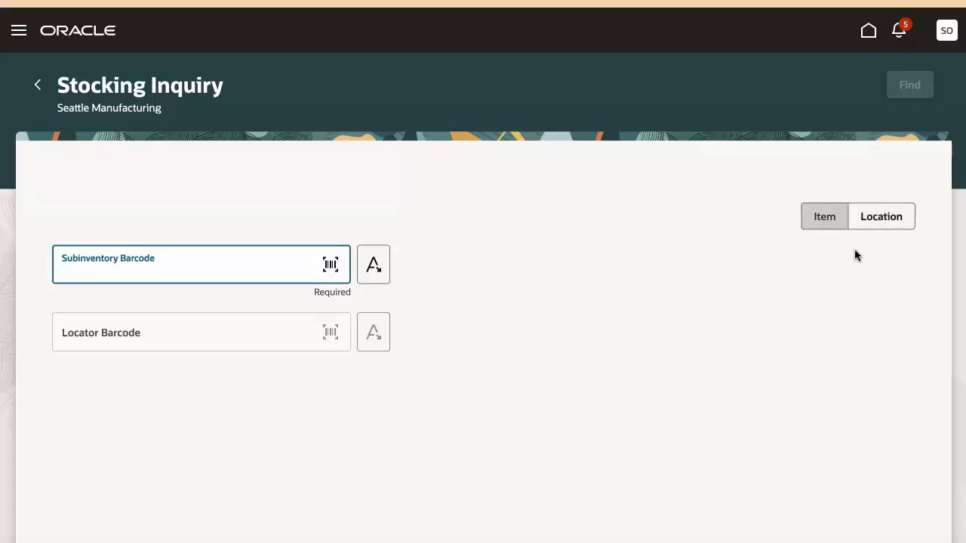
pyautogui.write('MMJSOURC')
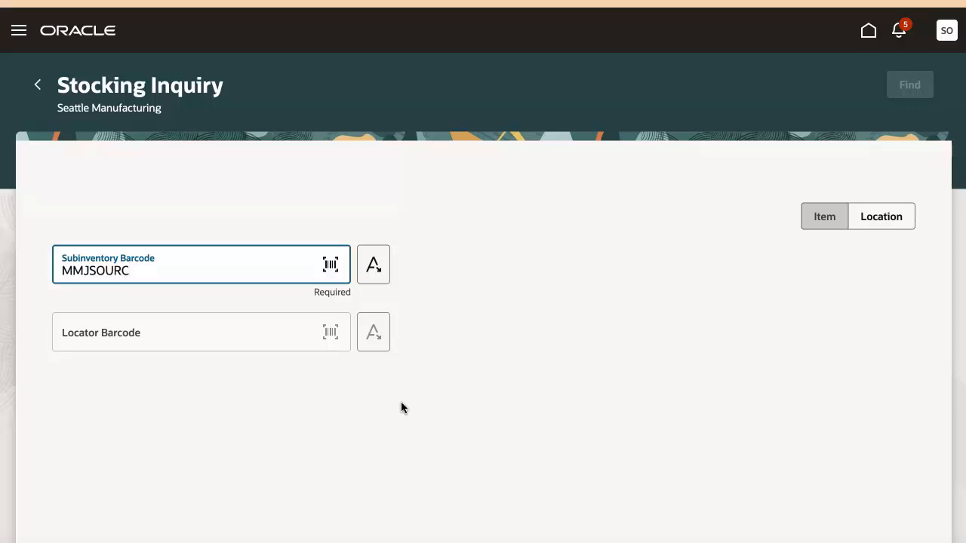
pyautogui.write('E')
pyautogui.press('Return')
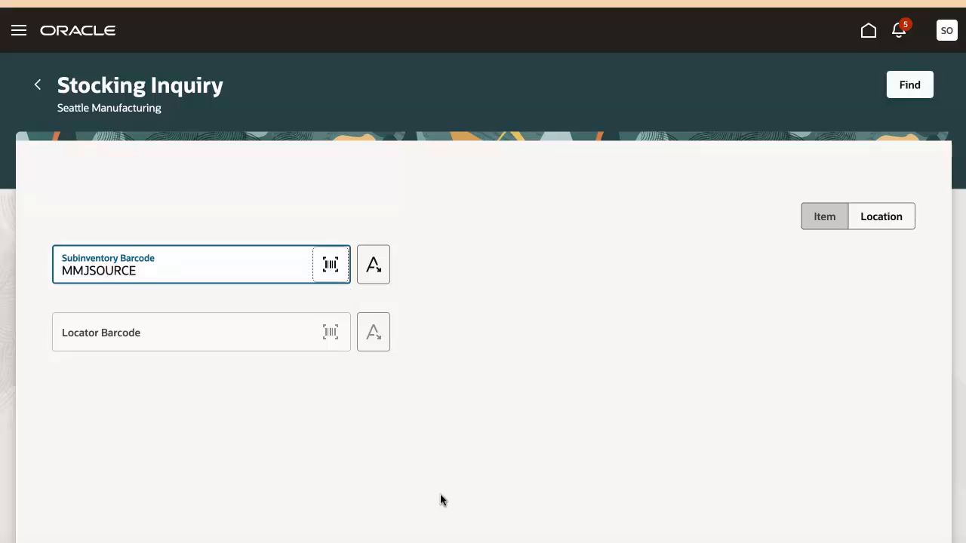